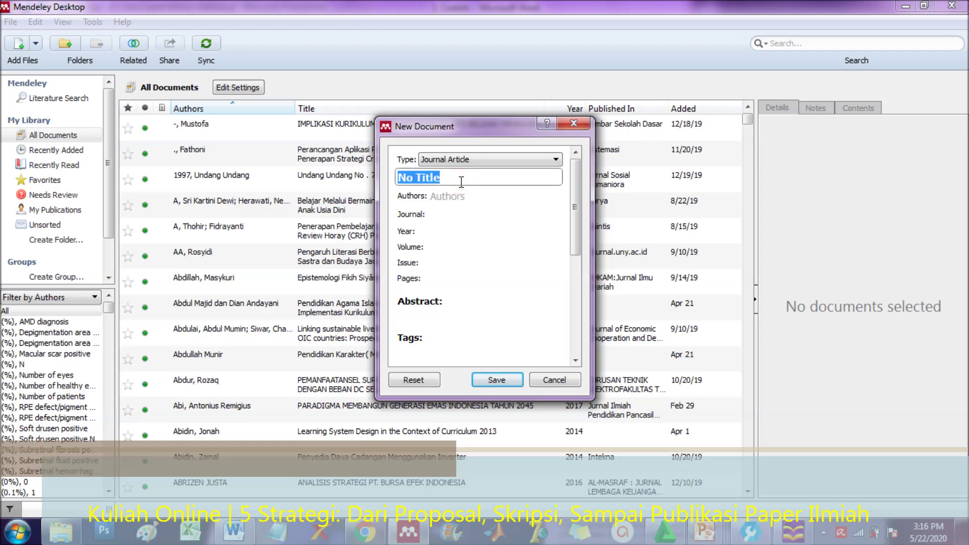
Paste the title "Penerapan Model Pembelajaran Investigasi Kelompok Bebantuan SPSS Untuk Meningkatkan Hasil Belajar Biostatistik Mahasiswa PSIK" and enter the author from the PowerPoint reference
key("ctrl+v")
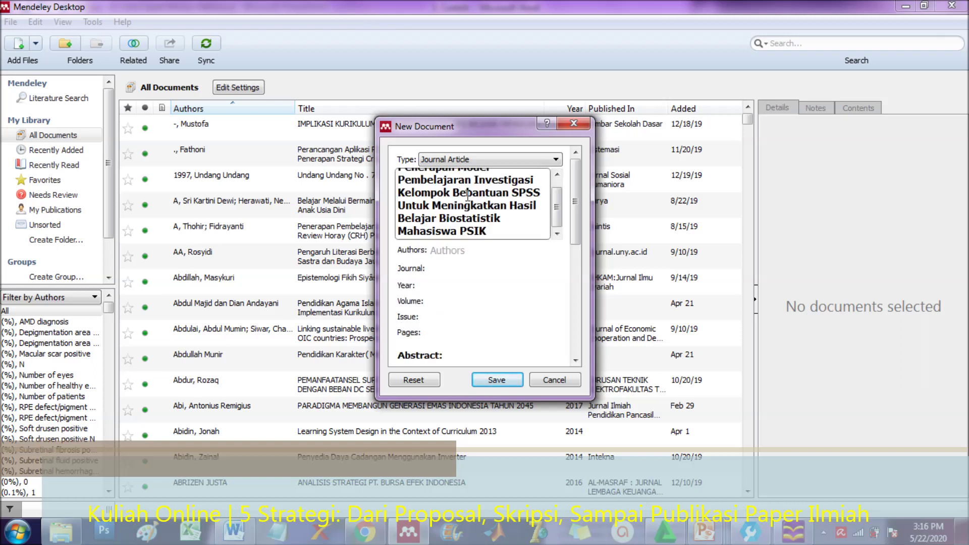
left_click(475, 255)
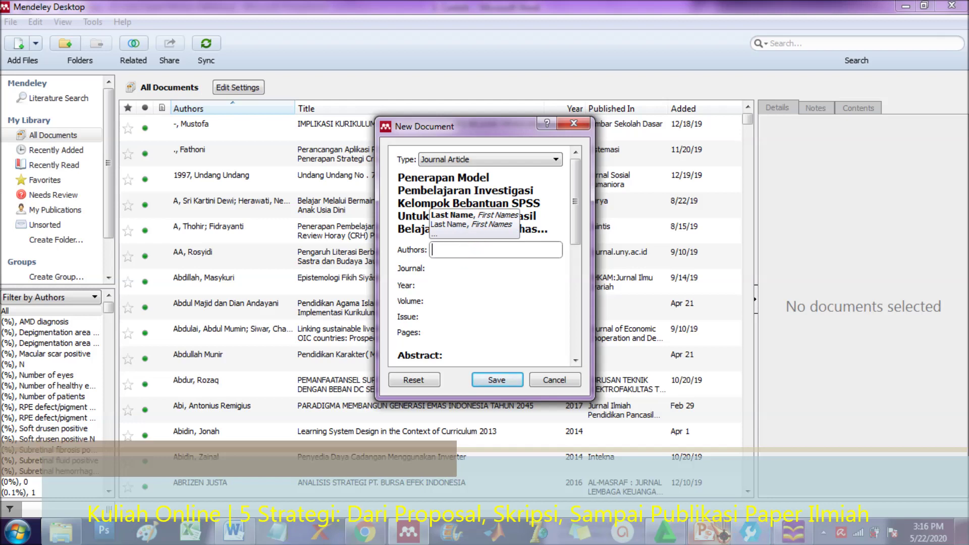
left_click(717, 534)
left_click(846, 466)
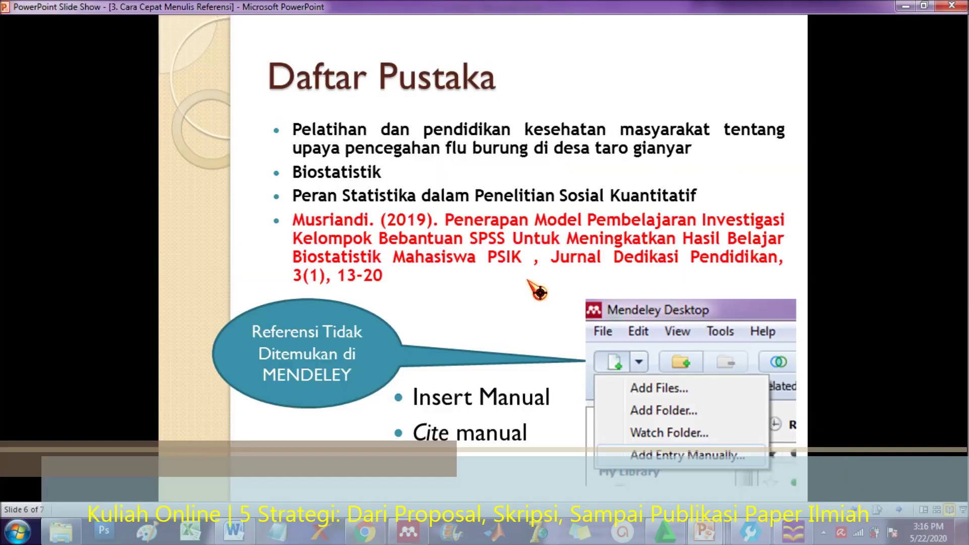
key("Escape")
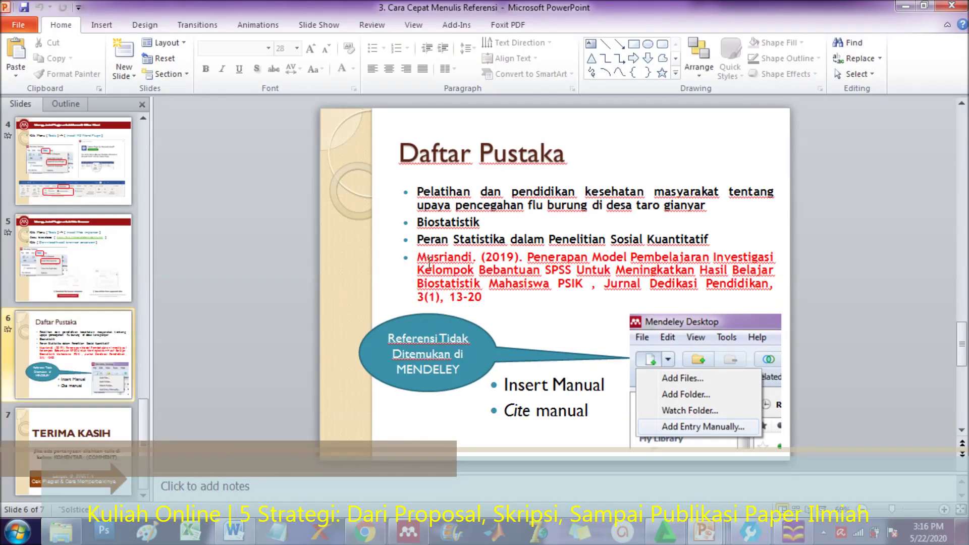
left_click(415, 256)
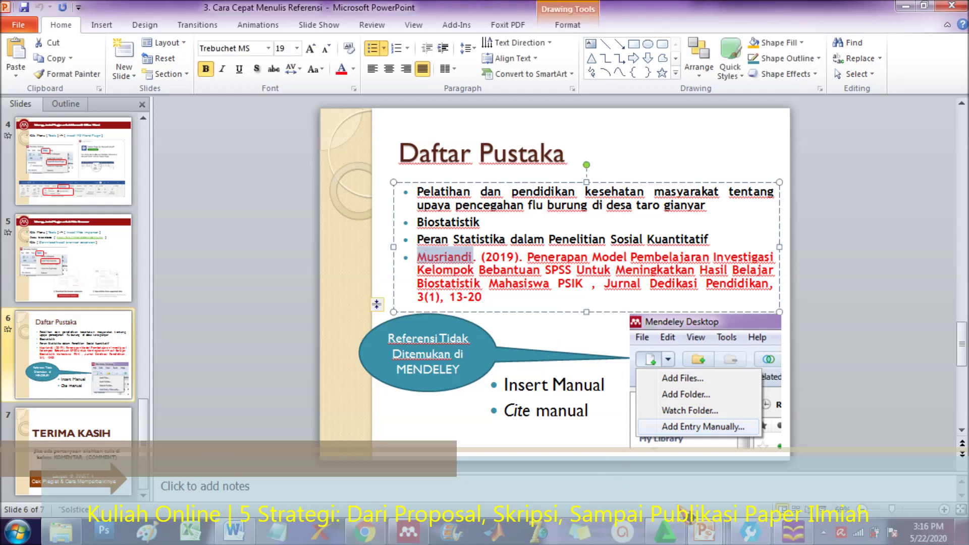
key("alt+Tab")
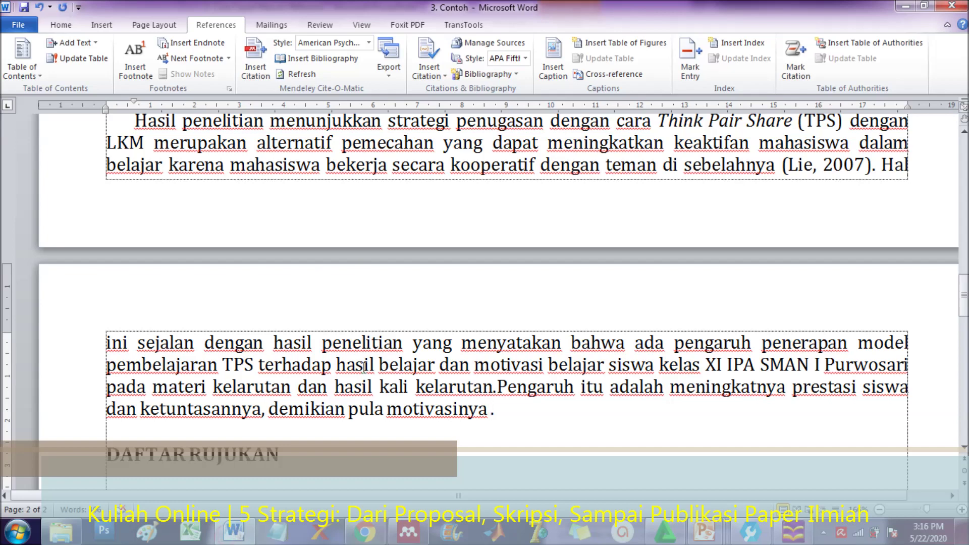
left_click(409, 531)
left_click(500, 250)
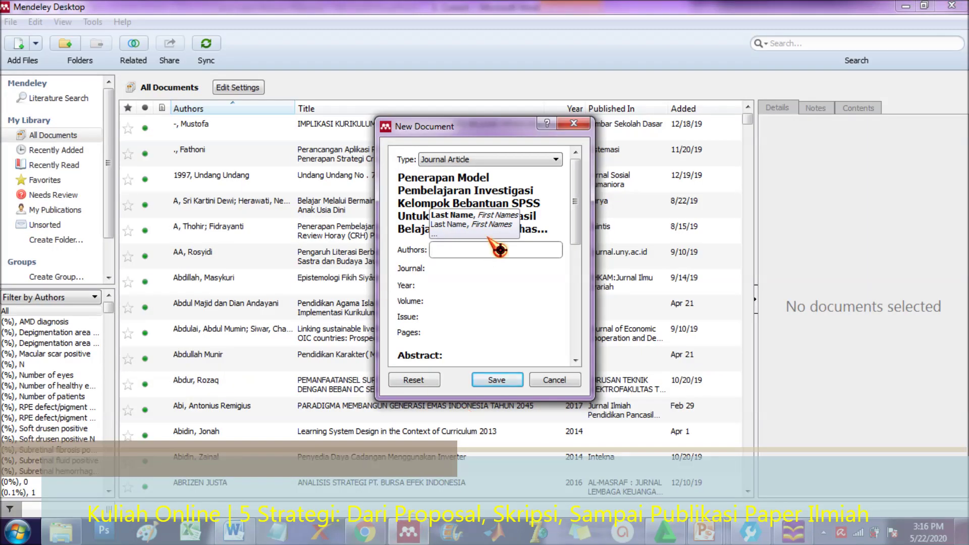
type("Musriandi")
Copy the journal name "Jurnal Dedikasi Pendidikan" from the PowerPoint reference and paste it as the journal of the new Mendeley entry
left_click(471, 262)
left_click(453, 269)
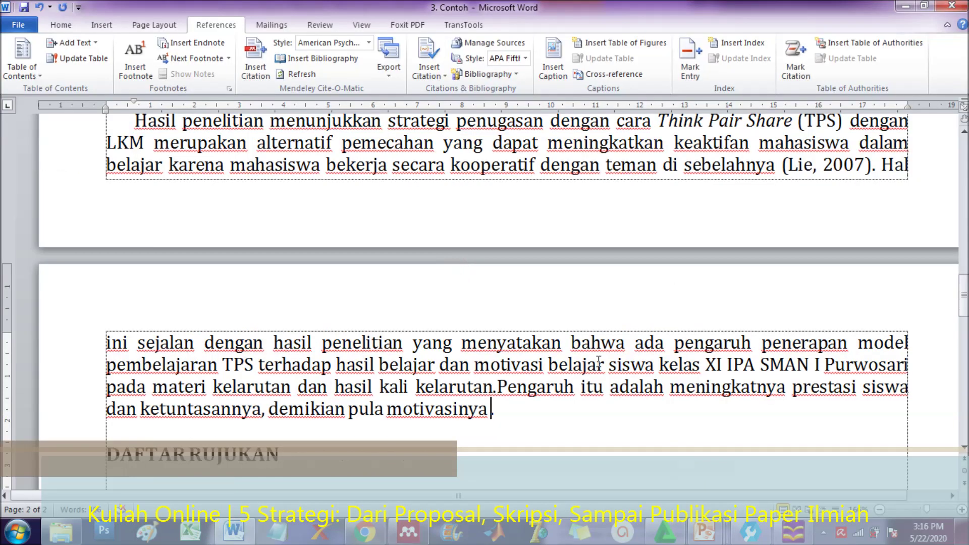
mouse_move(704, 530)
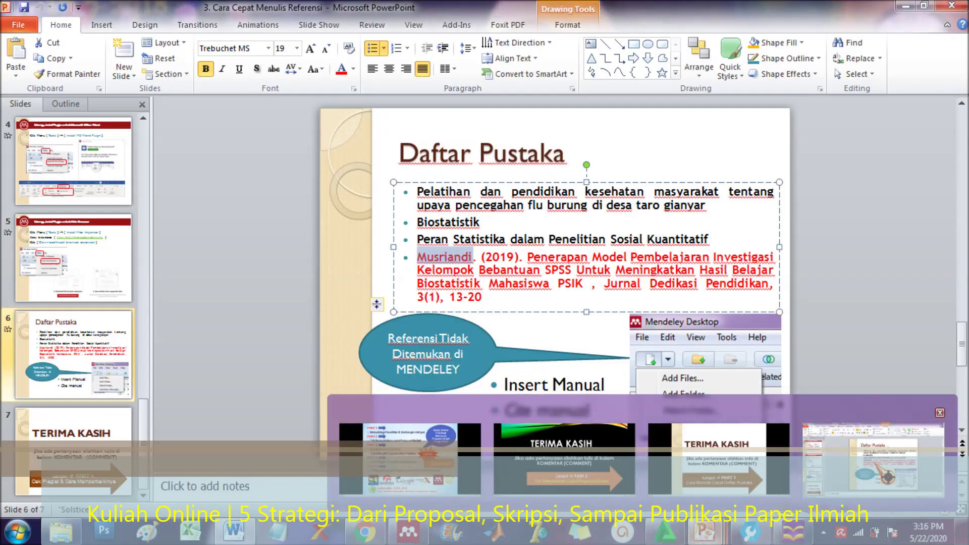
left_click(874, 463)
left_click(604, 284)
left_click_drag(603, 284, 771, 284)
key("ctrl+c")
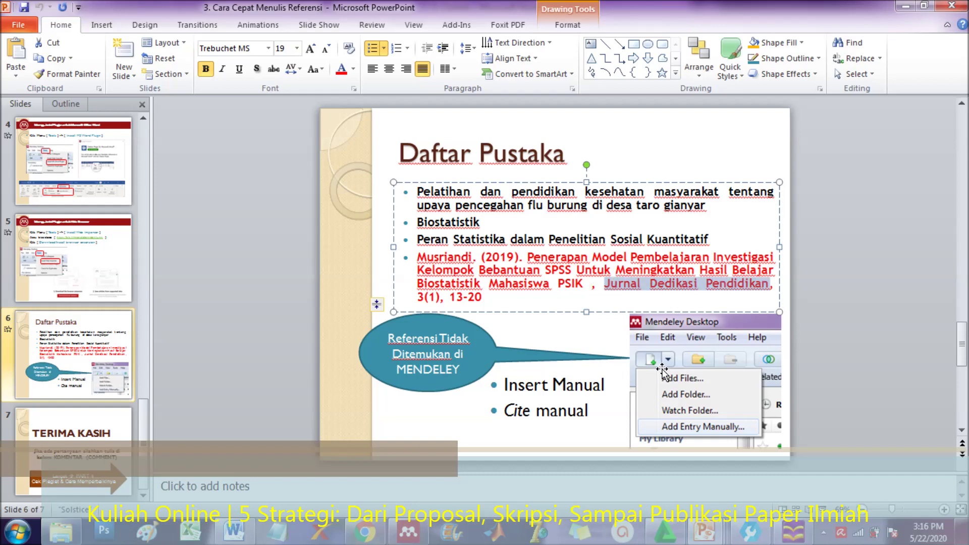
left_click(408, 531)
key("ctrl+v")
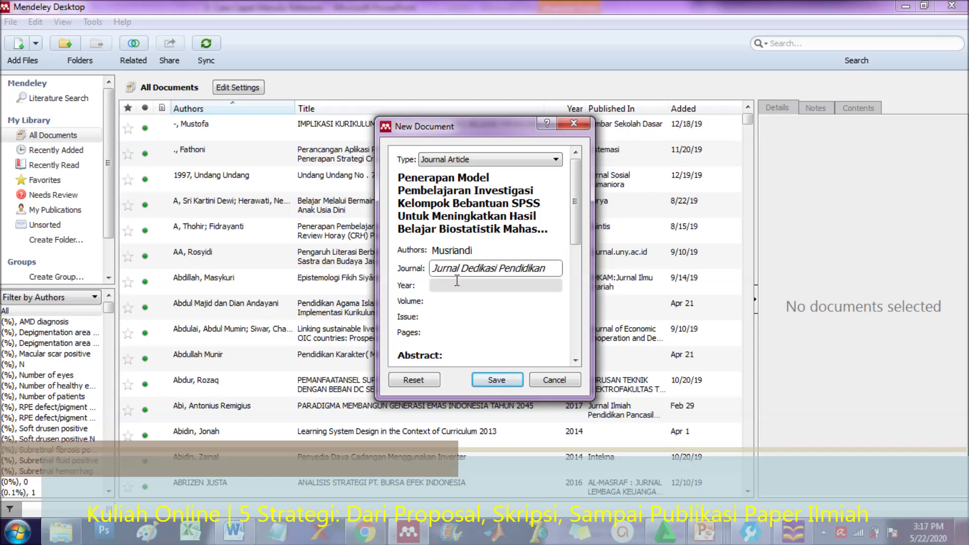
Set the entry's year to 2019, volume to 3, issue to 1 and pages to 13-20
left_click(457, 285)
type("2019")
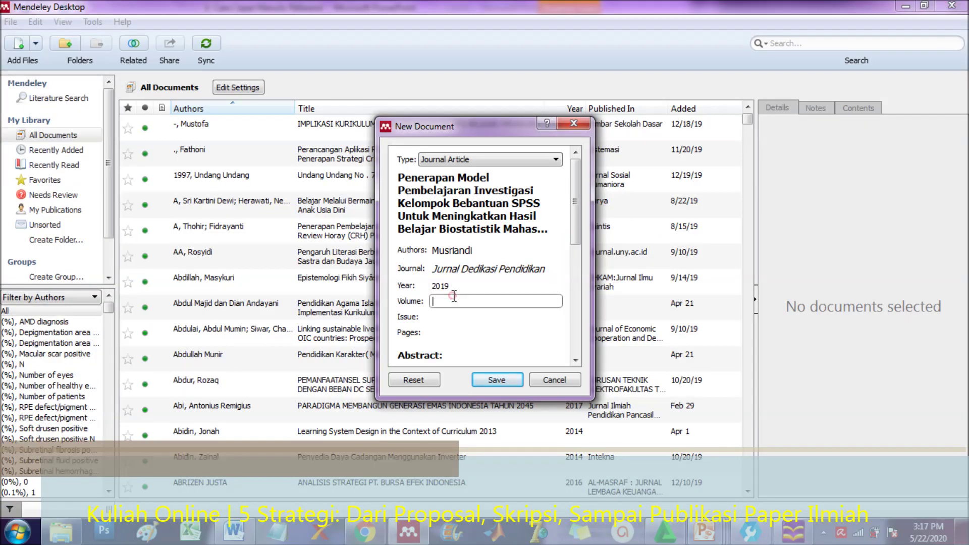
left_click(454, 300)
type("3")
key("Tab")
type("1")
key("Tab")
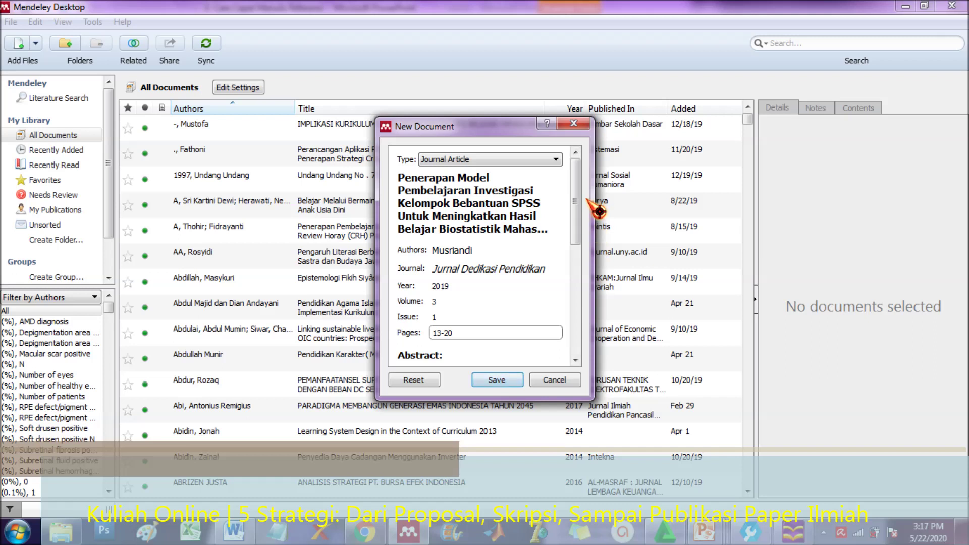
Check the remaining optional fields of the new journal article entry and save it to the library
left_click_drag(579, 184, 578, 244)
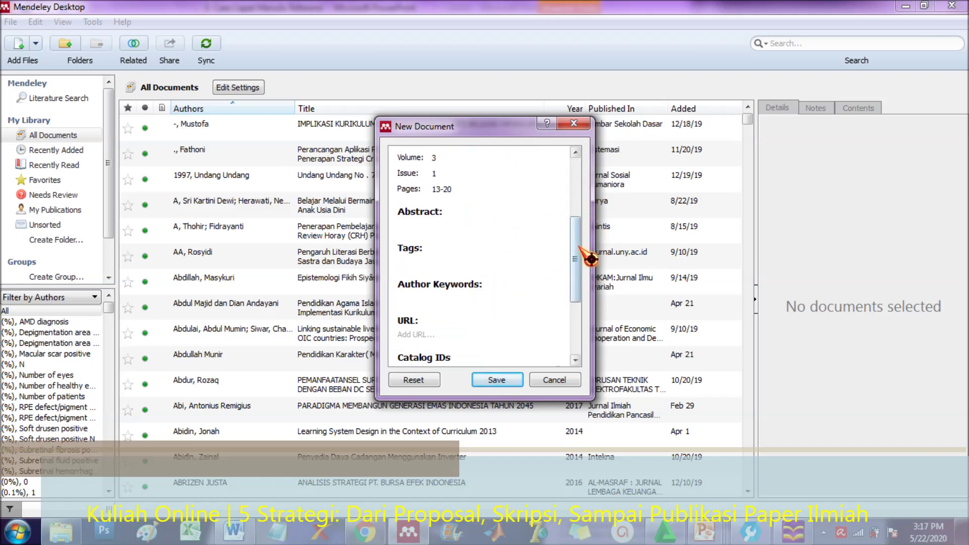
left_click_drag(581, 244, 605, 273)
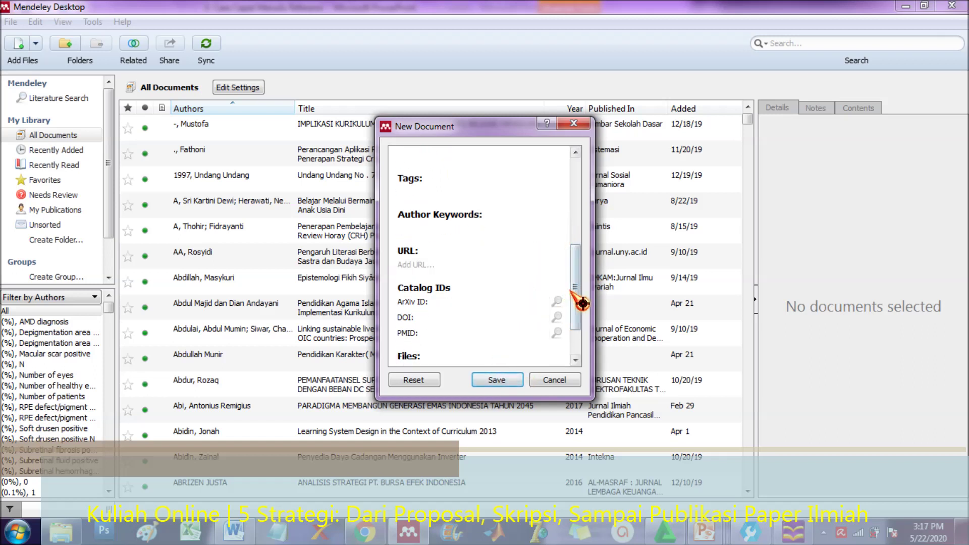
left_click_drag(584, 293, 588, 186)
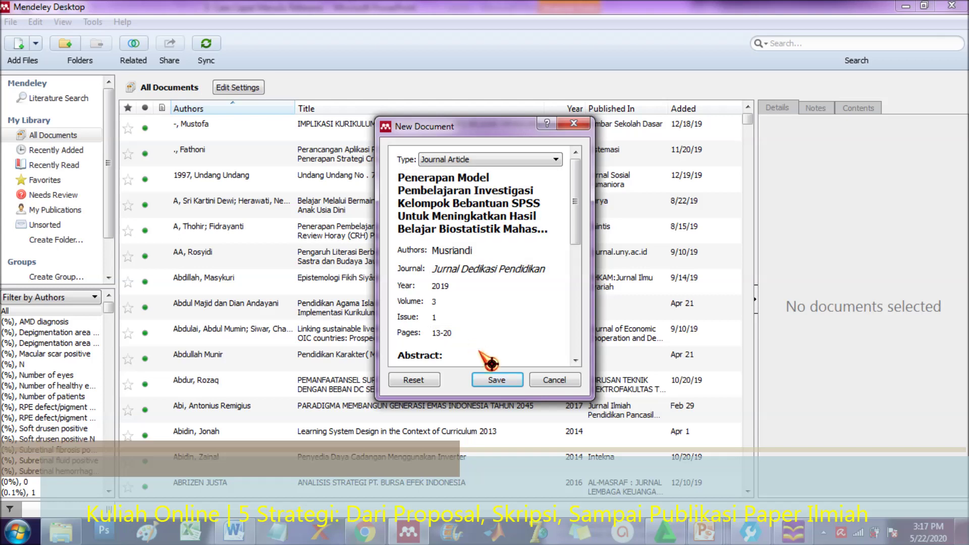
left_click(491, 383)
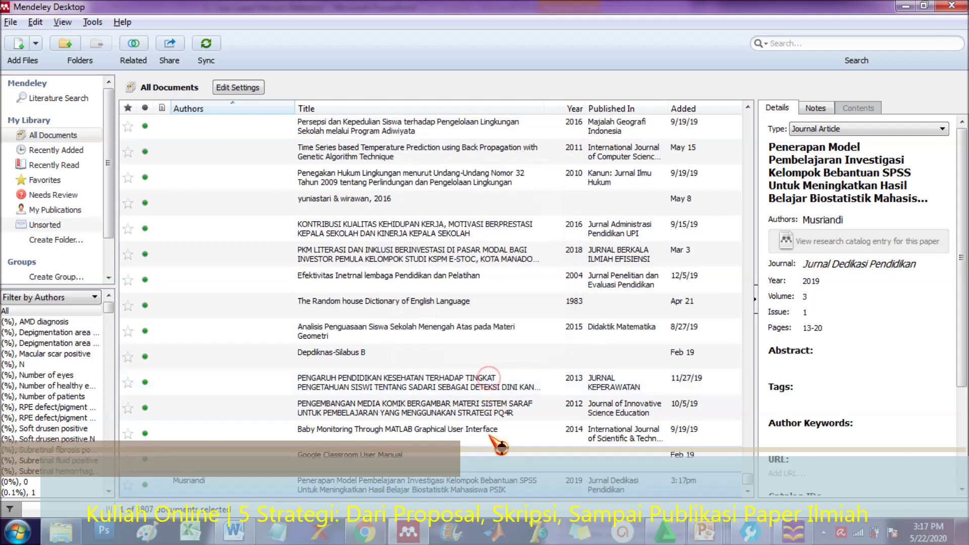
Cite the newly added 2019 article from Mendeley after "motivasinya" in the last paragraph above DAFTAR RUJUKAN in the Word document
key("alt+Tab")
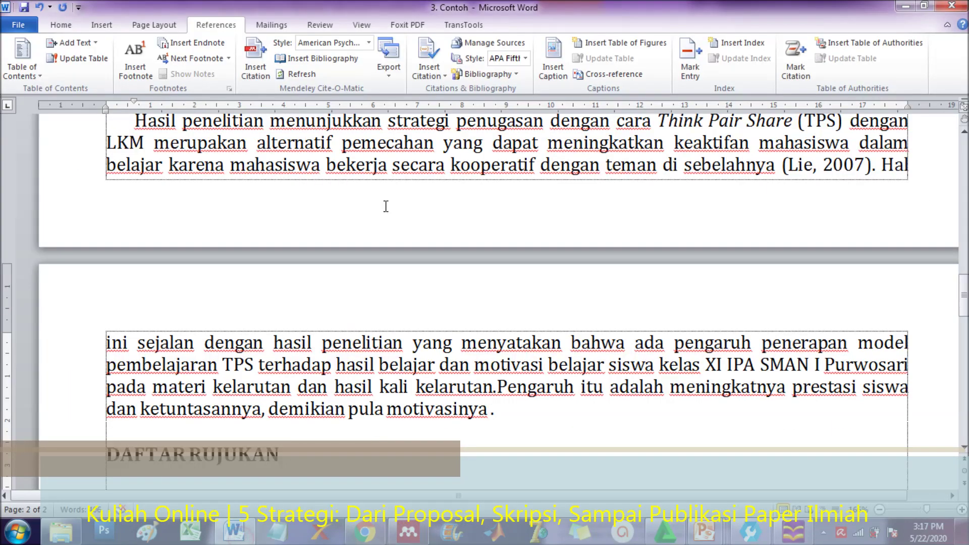
left_click(270, 68)
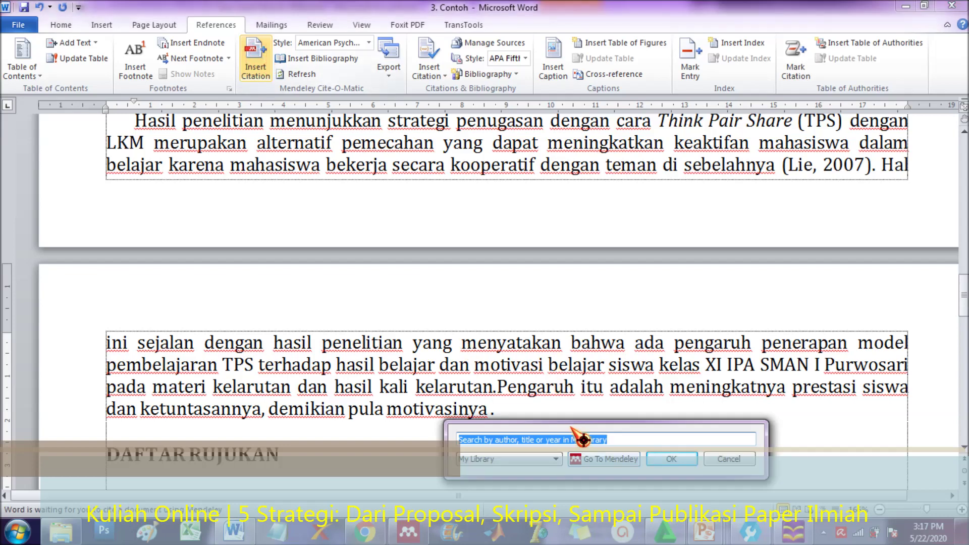
left_click(591, 458)
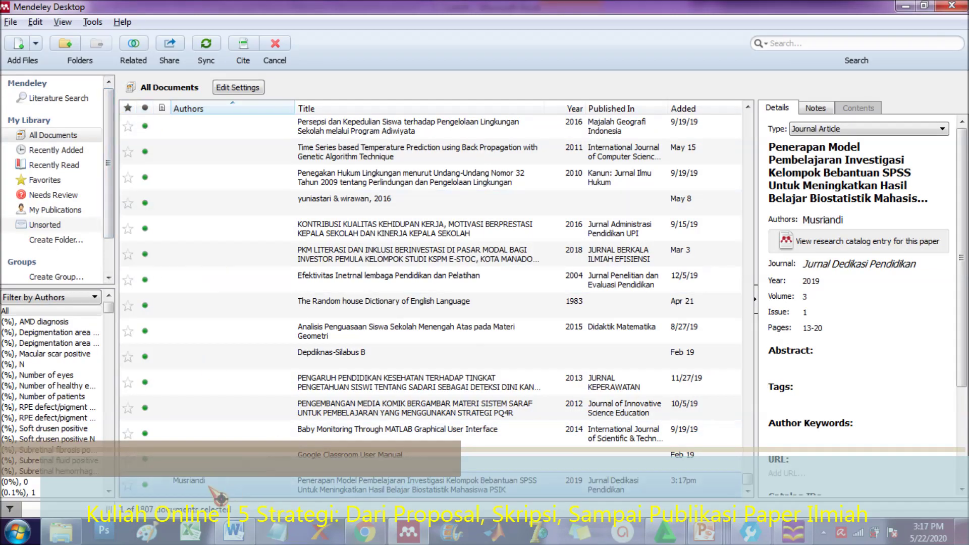
left_click(268, 127)
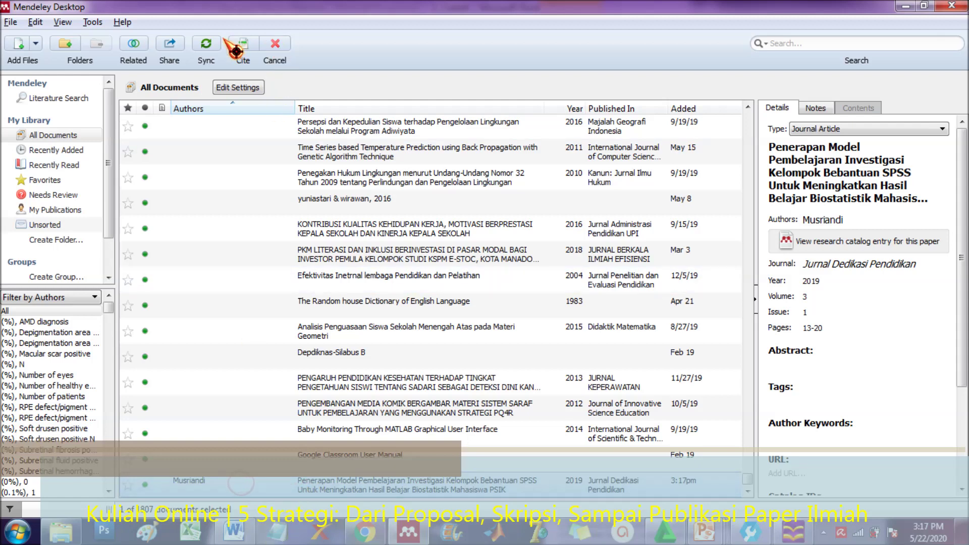
left_click(250, 46)
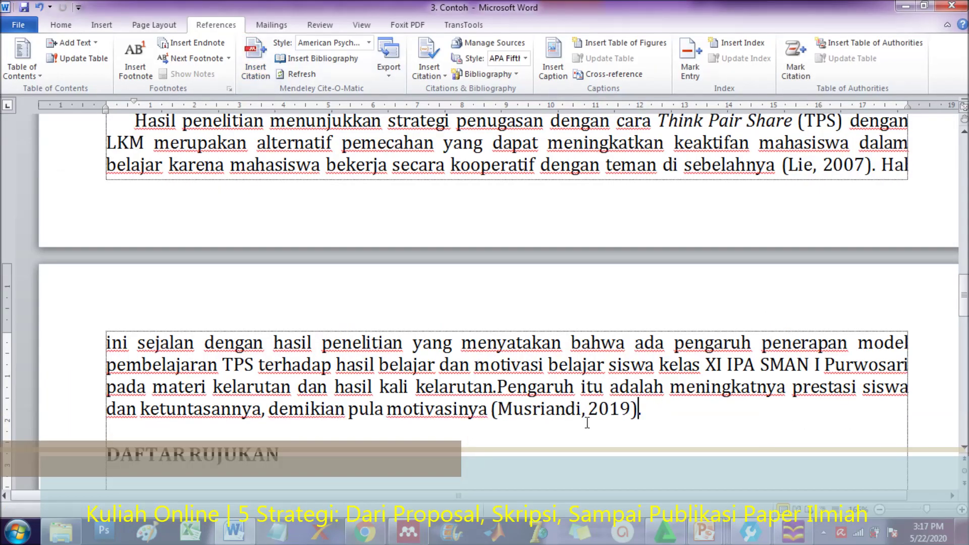
left_click(575, 409)
Insert the Mendeley bibliography on the empty line beneath the DAFTAR RUJUKAN heading
scroll(555, 404, "down", 2)
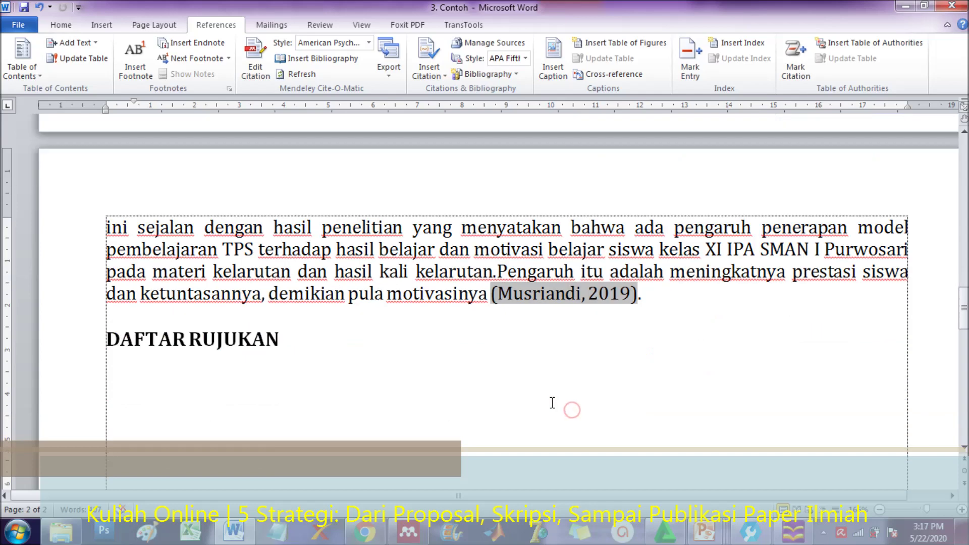
left_click(352, 369)
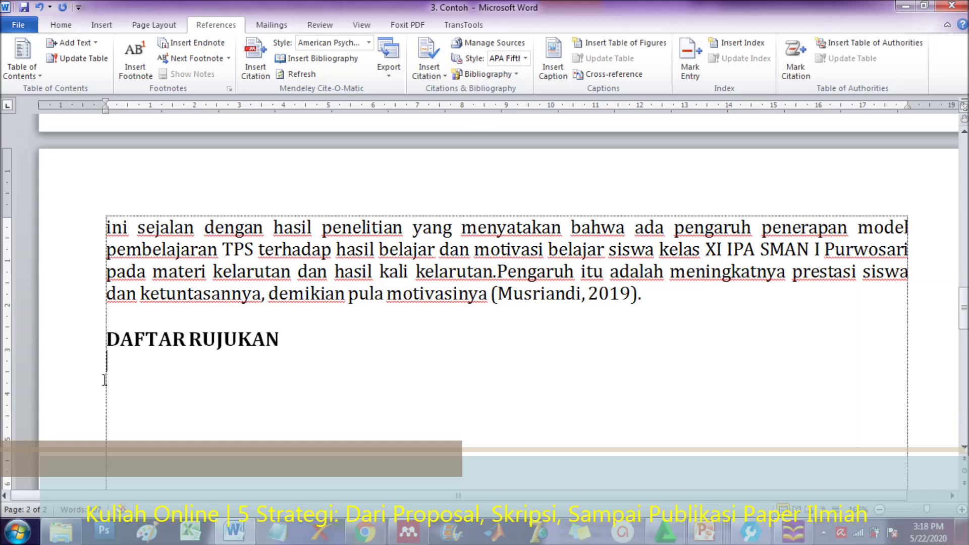
scroll(117, 358, "down", 2)
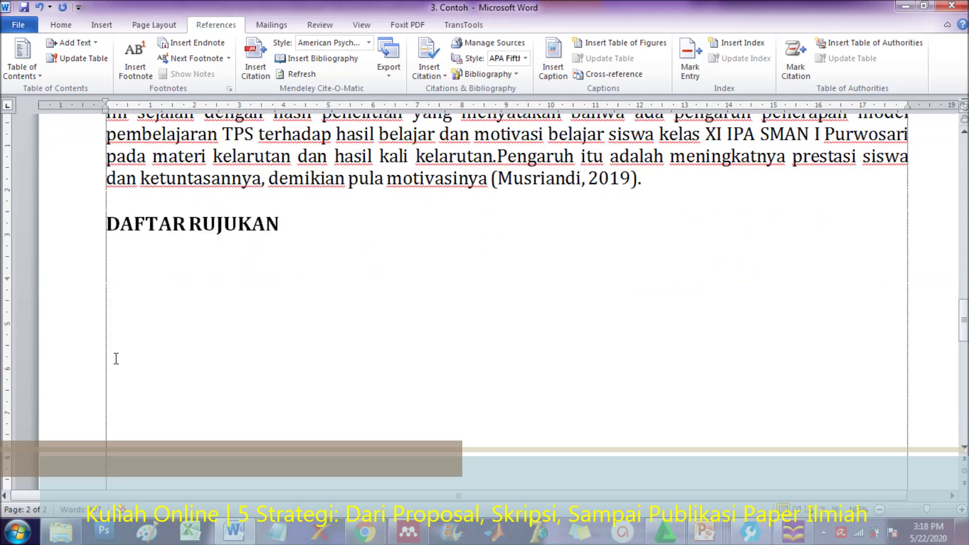
scroll(116, 359, "down", 3, "ctrl")
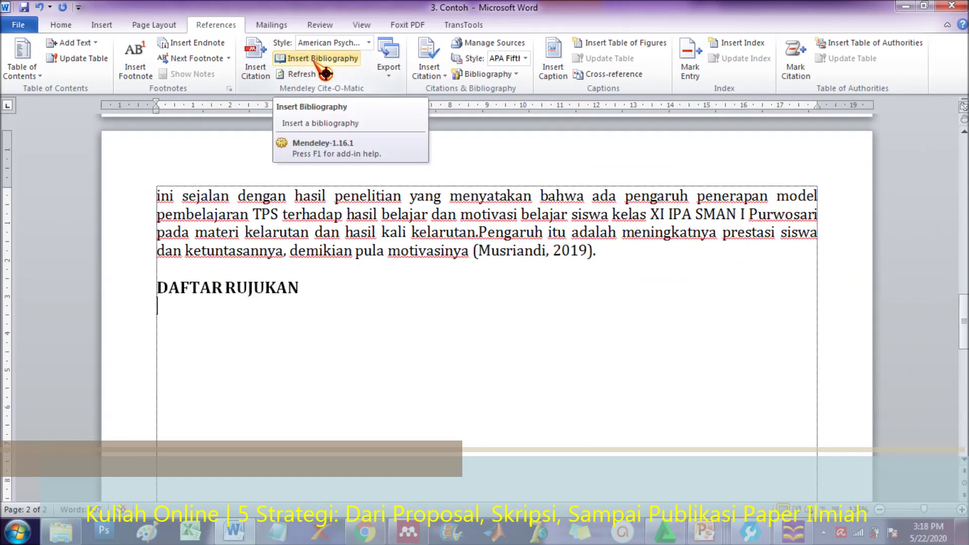
left_click(347, 61)
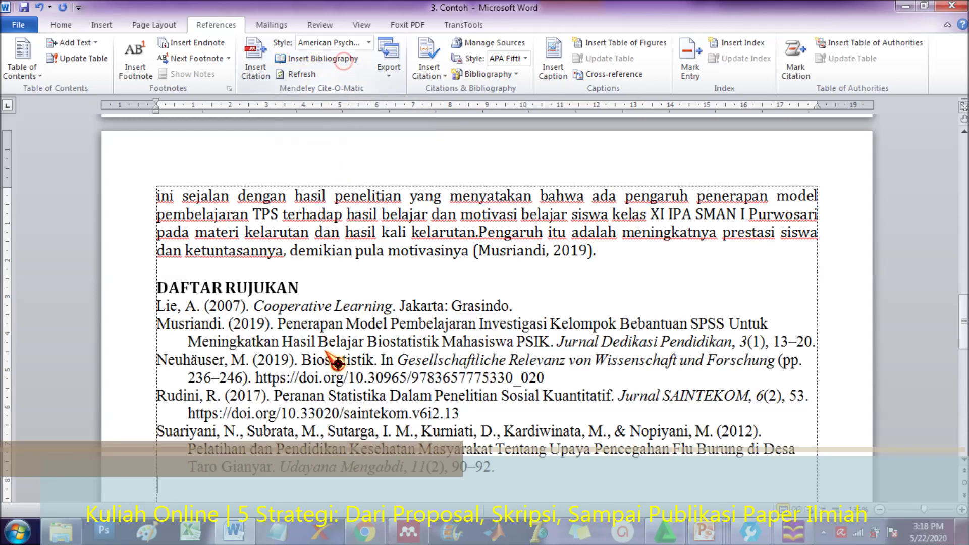
Justify all the bibliography entries under DAFTAR RUJUKAN
scroll(363, 319, "down", 2)
left_click(352, 319)
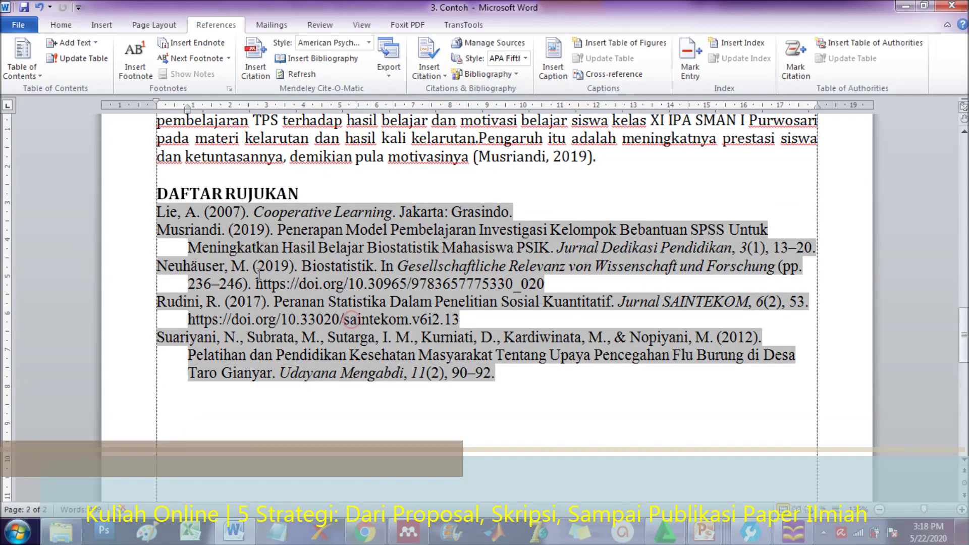
left_click_drag(154, 209, 499, 370)
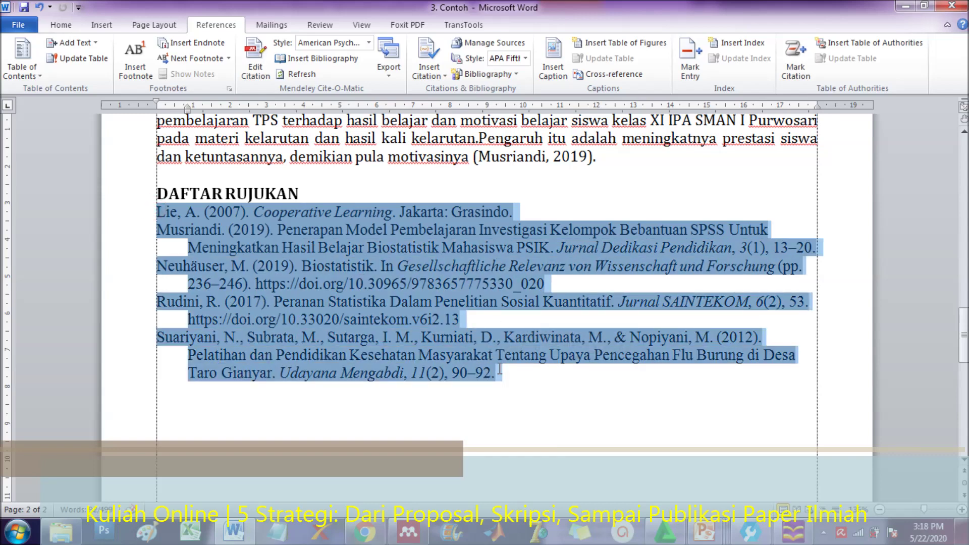
key("ctrl+j")
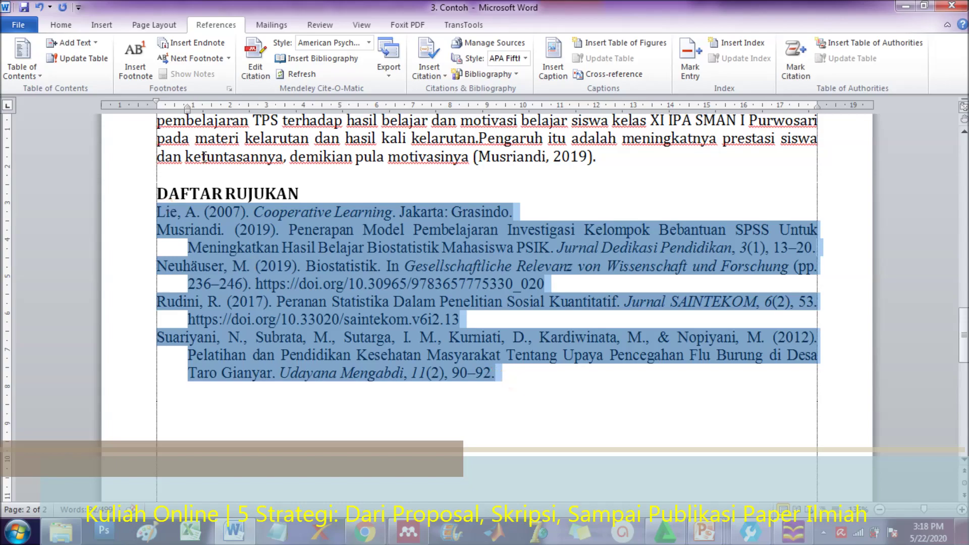
left_click(320, 181)
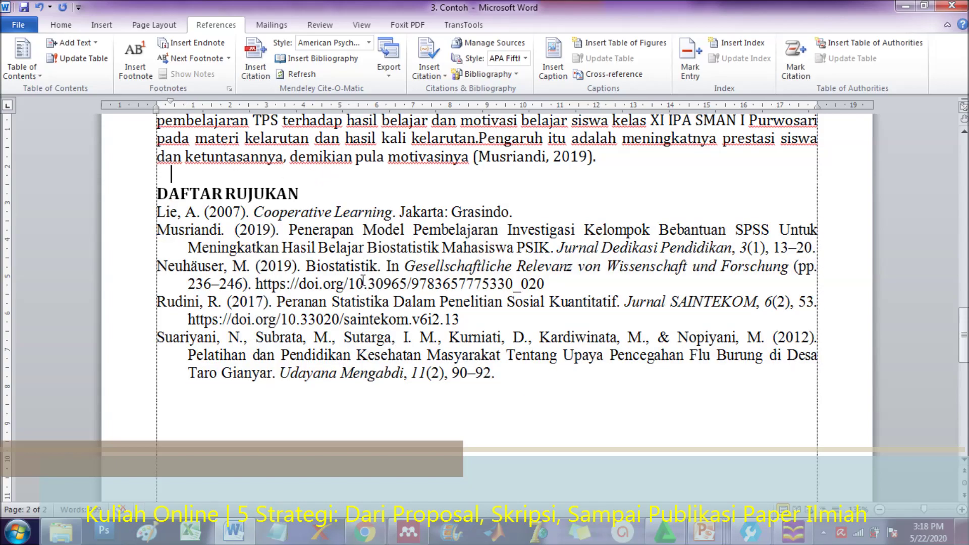
Start a Mendeley citation after "tersebut" at the end of the paper's first paragraph and switch to Mendeley Desktop to choose the source
scroll(363, 280, "up", 15)
scroll(362, 283, "up", 5)
scroll(362, 297, "down", 20)
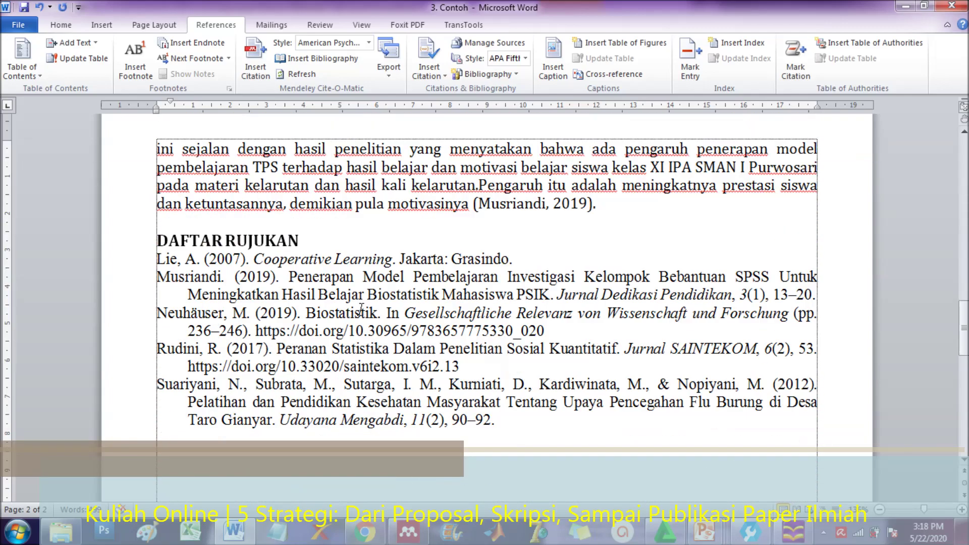
scroll(362, 308, "down", 3)
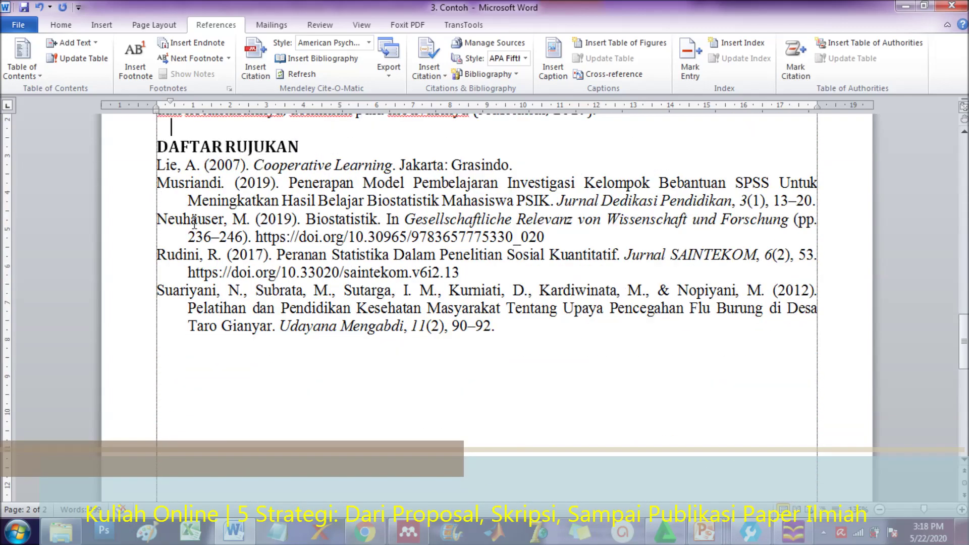
scroll(491, 295, "up", 15)
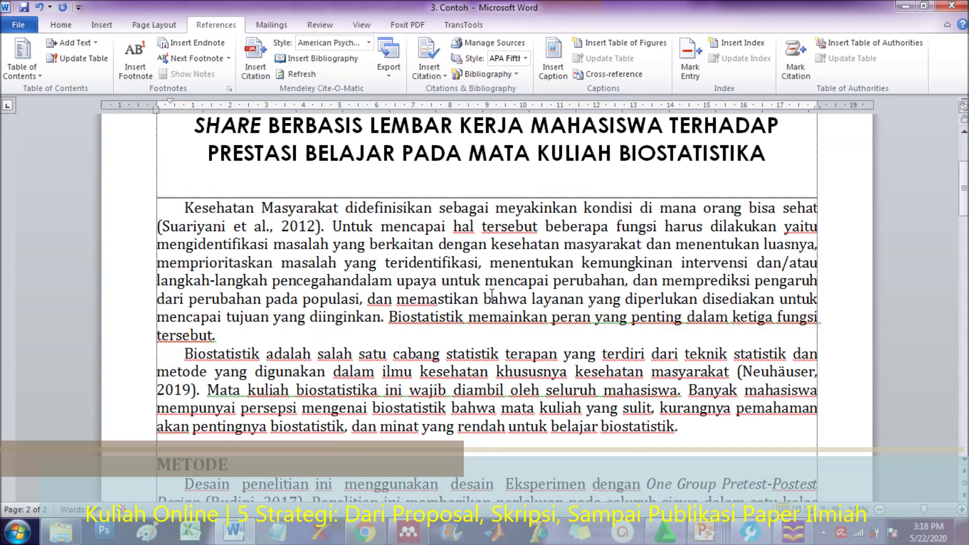
left_click(239, 329)
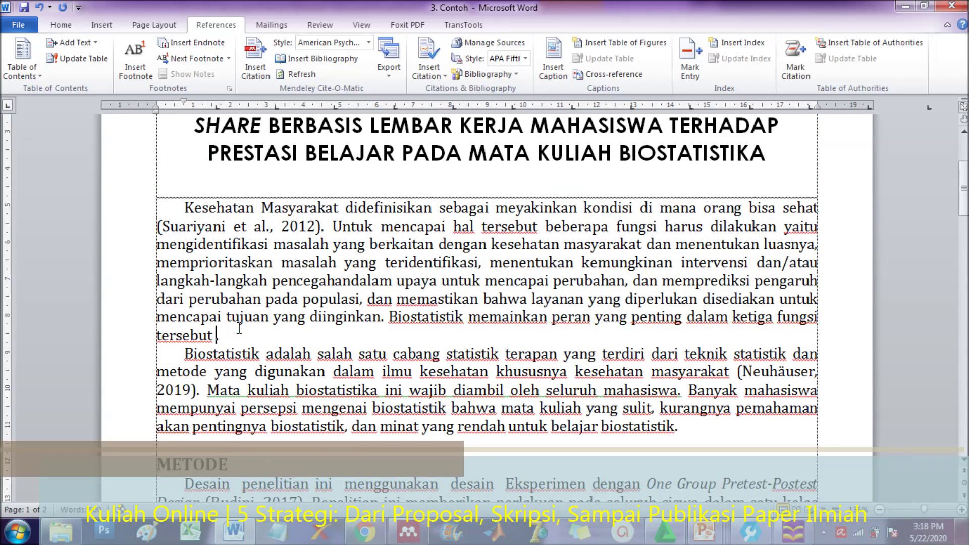
left_click(262, 52)
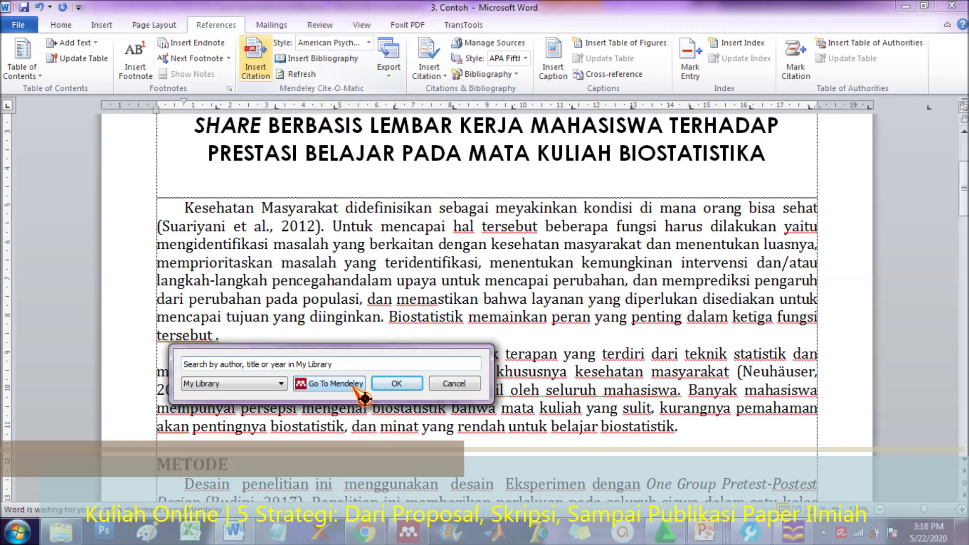
left_click(358, 389)
Search Mendeley's online literature catalogue for "Biostatistik"
left_click(58, 98)
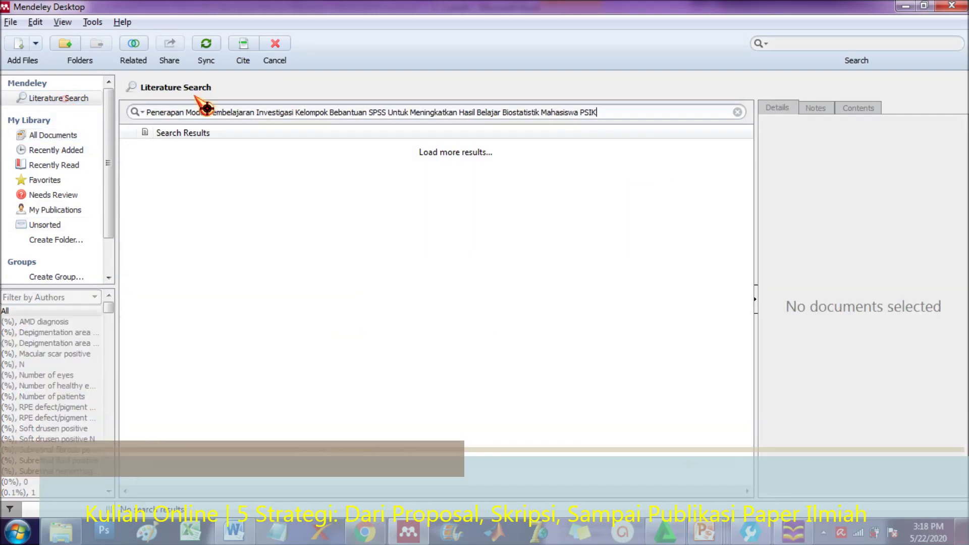
left_click(251, 109)
type("Bi")
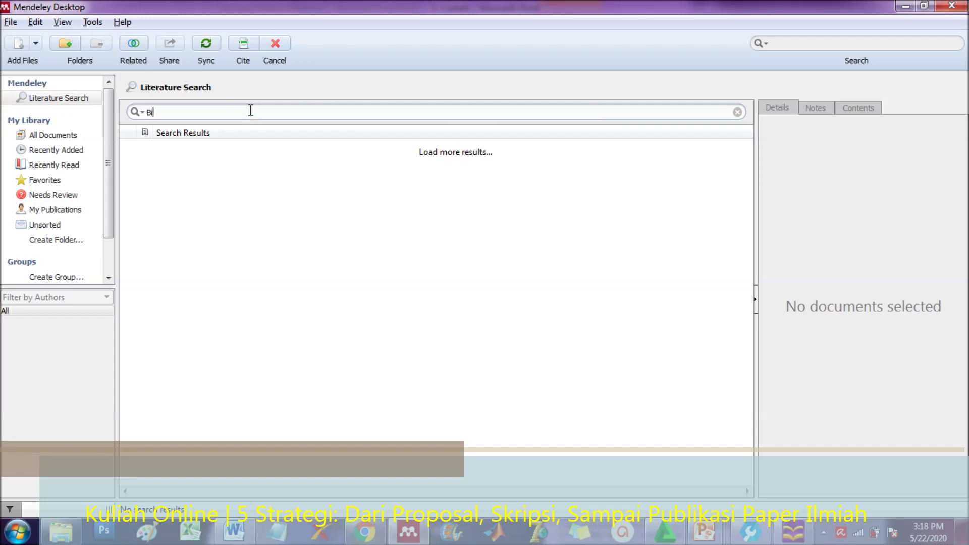
type("ostatistik")
key("Return")
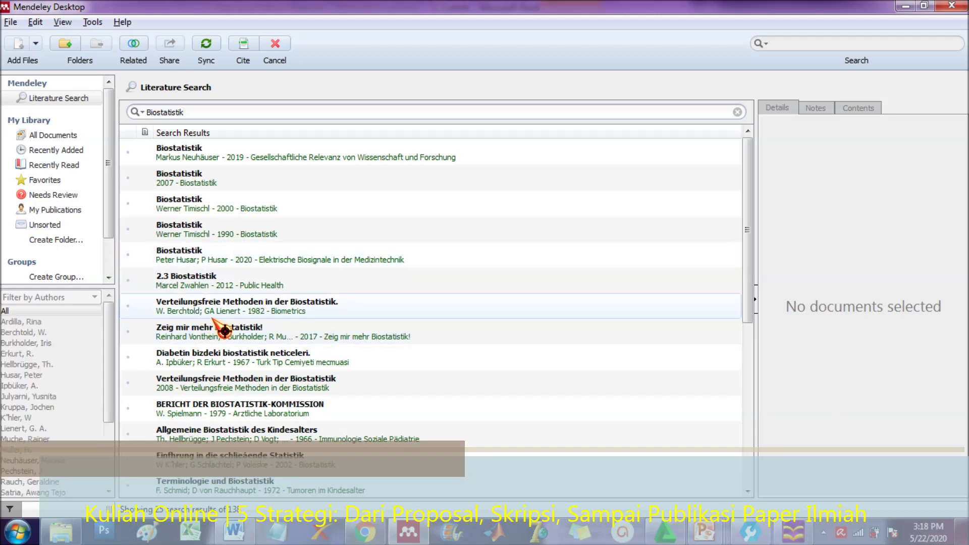
Cite the 2017 book "Zeig mir mehr Biostatistik!" in the paper and import its reference into the existing My Library folder
left_click(233, 335)
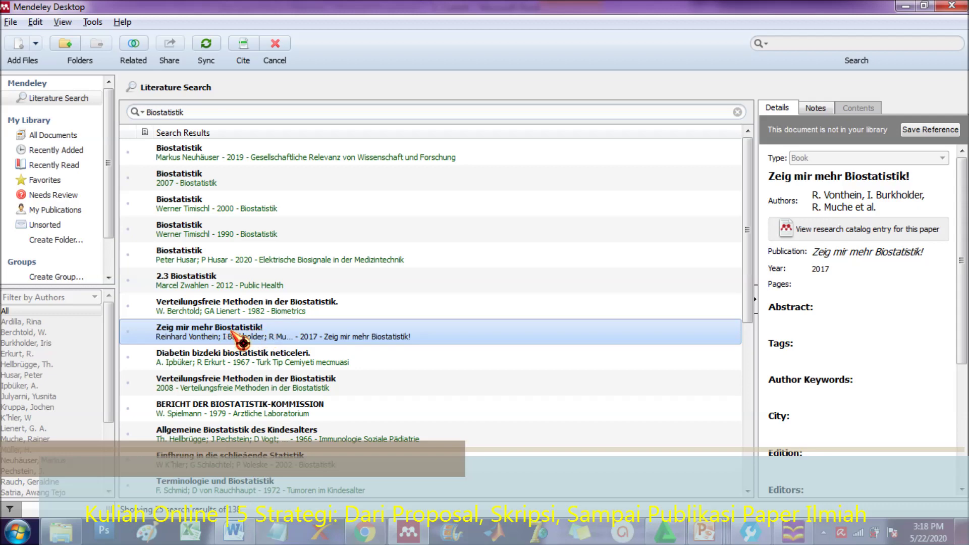
left_click(244, 48)
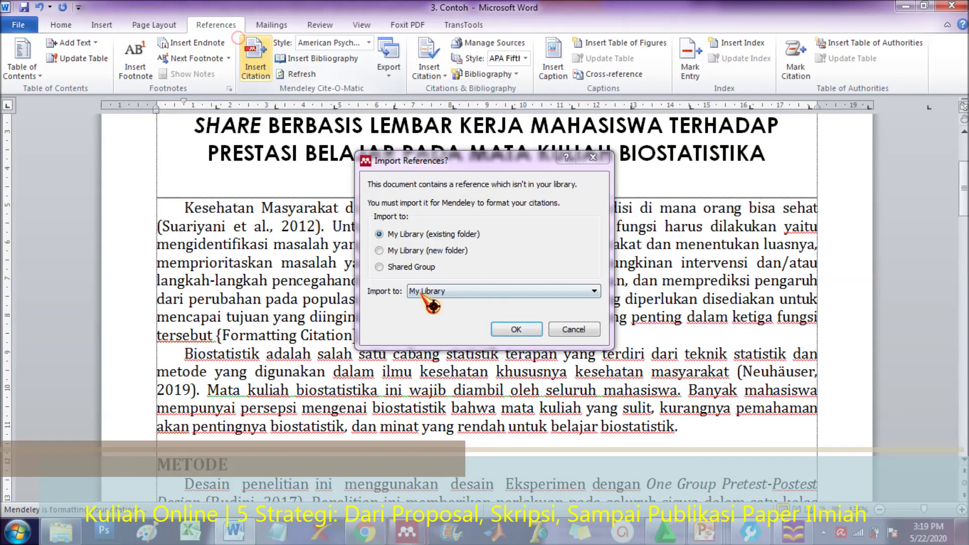
left_click(517, 329)
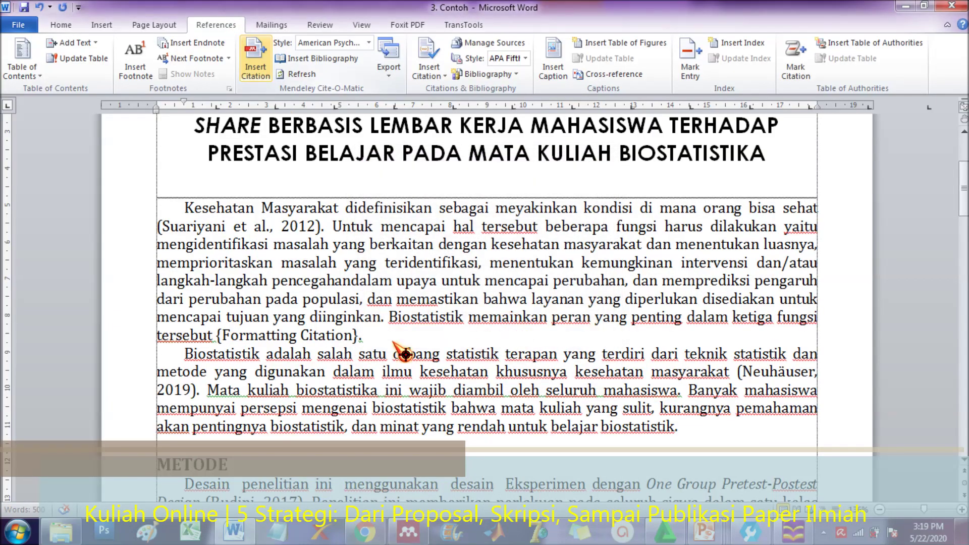
left_click(376, 342)
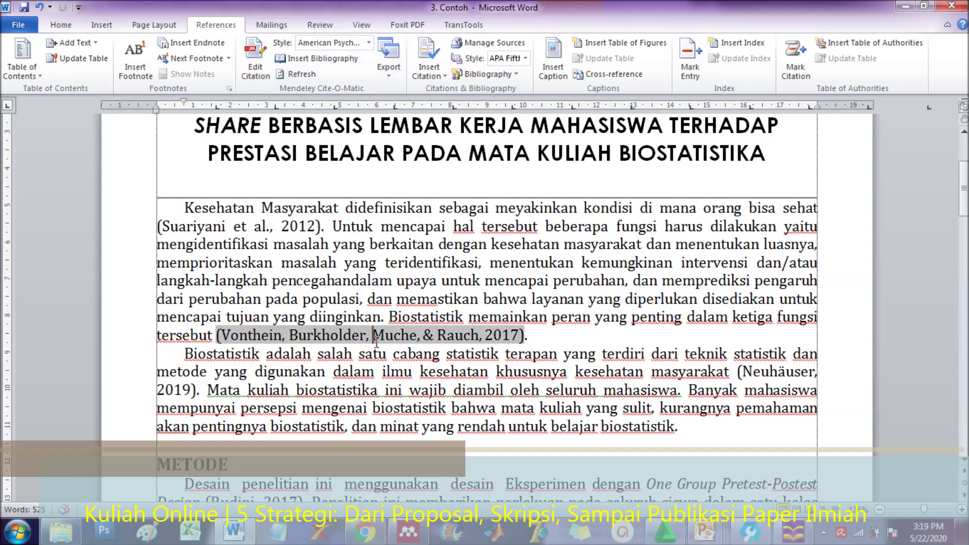
Justify all entries of the updated bibliography under DAFTAR RUJUKAN, including the new 2017 book
scroll(376, 343, "down", 4)
scroll(376, 342, "down", 15)
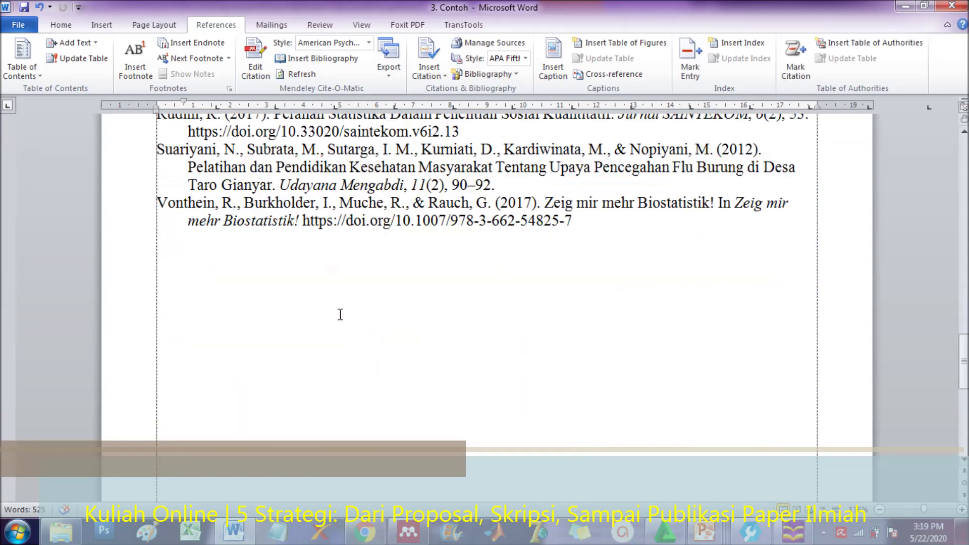
scroll(339, 313, "up", 3)
scroll(192, 282, "up", 1)
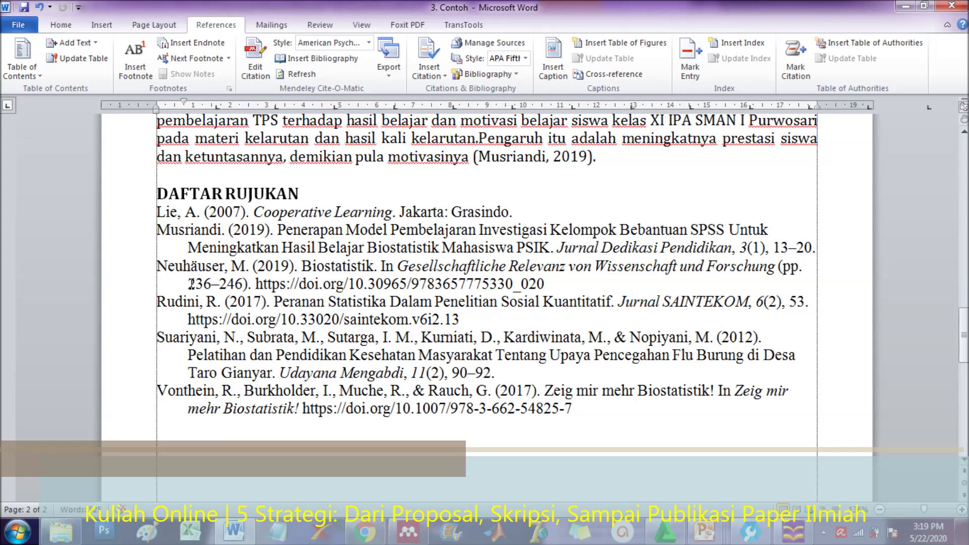
left_click(168, 270)
mouse_move(157, 266)
left_mouse_down()
mouse_move(545, 284)
mouse_move(473, 280)
left_mouse_up()
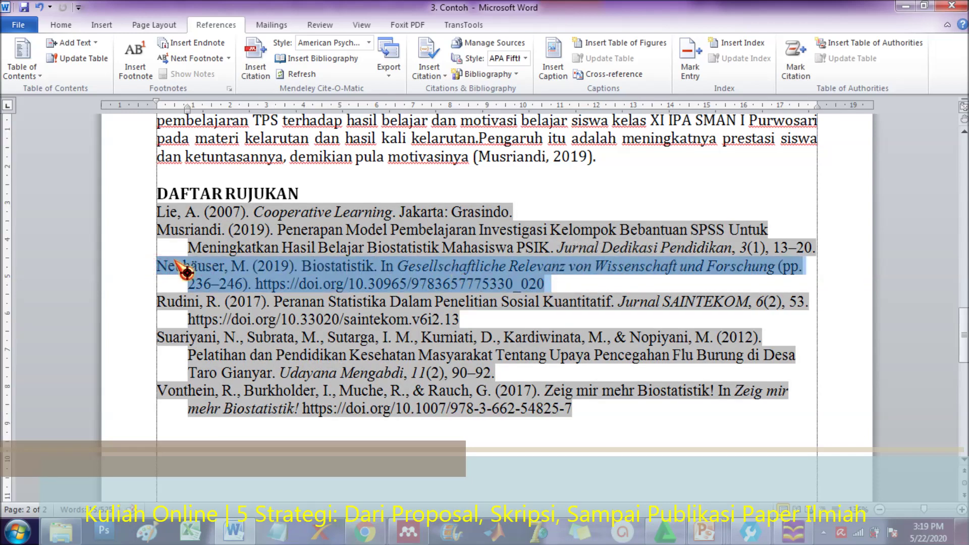
left_click(221, 266)
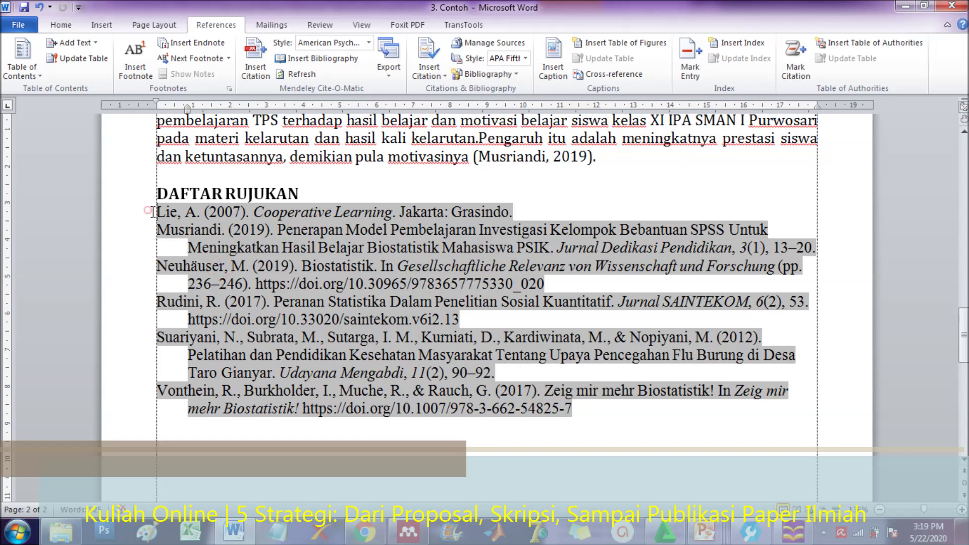
left_click_drag(144, 216, 605, 415)
key("ctrl+j")
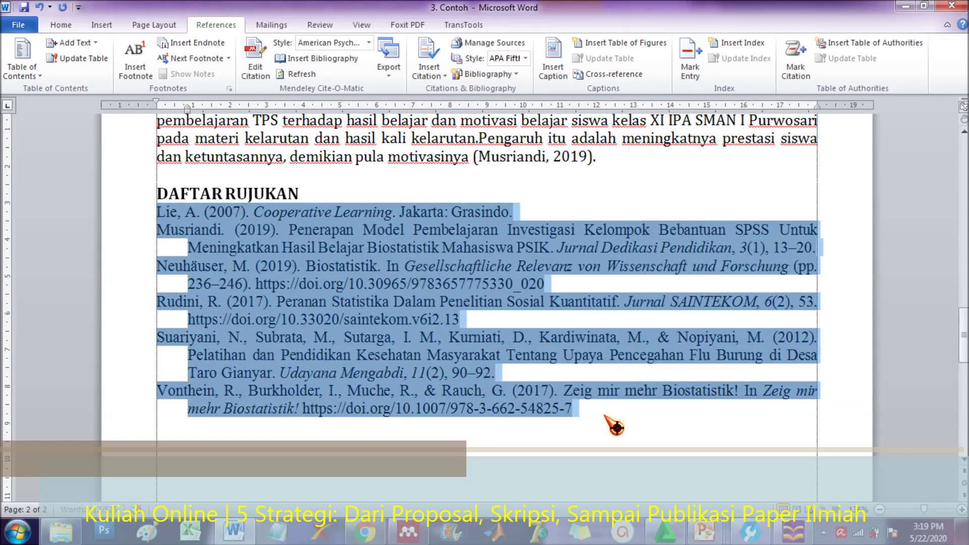
left_click(545, 367)
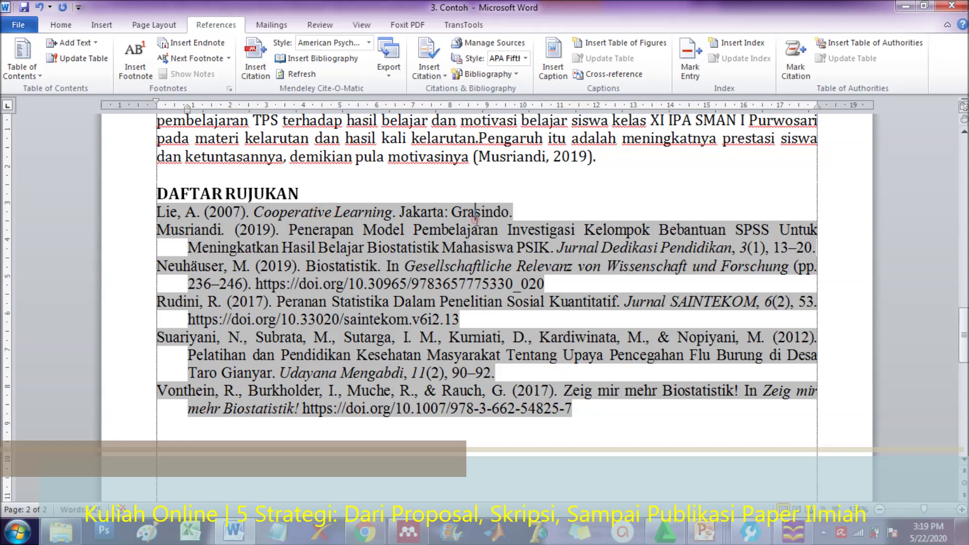
Change the Mendeley citation style of the whole document to IEEE
left_click(369, 43)
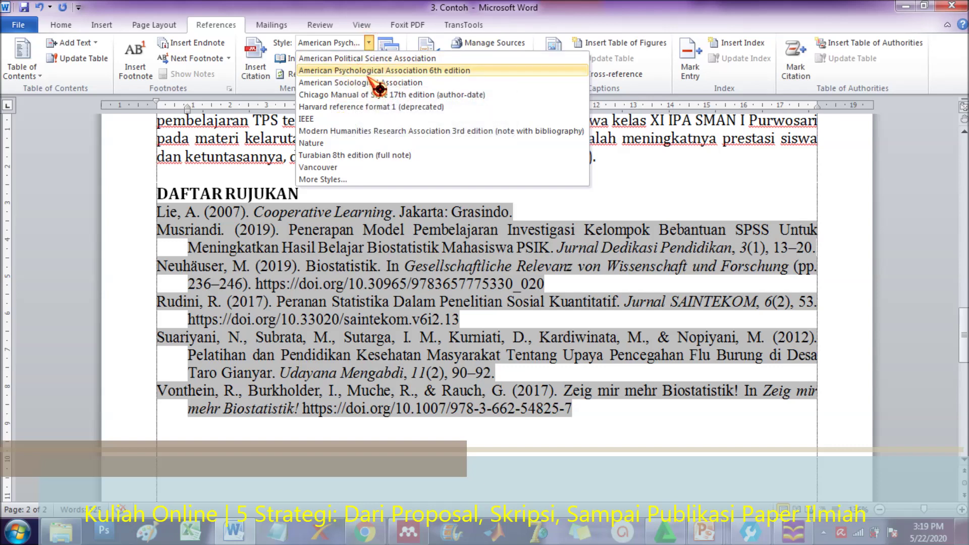
left_click(420, 72)
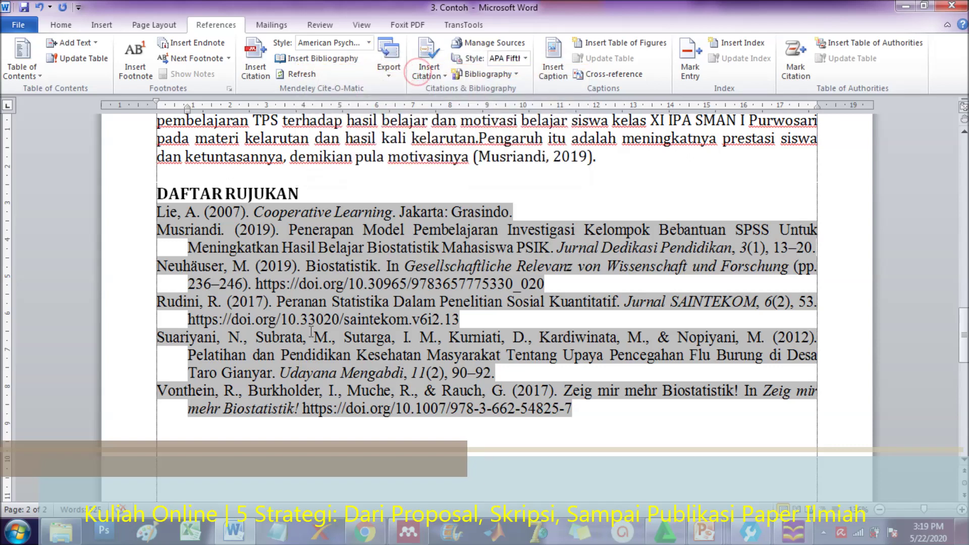
left_click(369, 44)
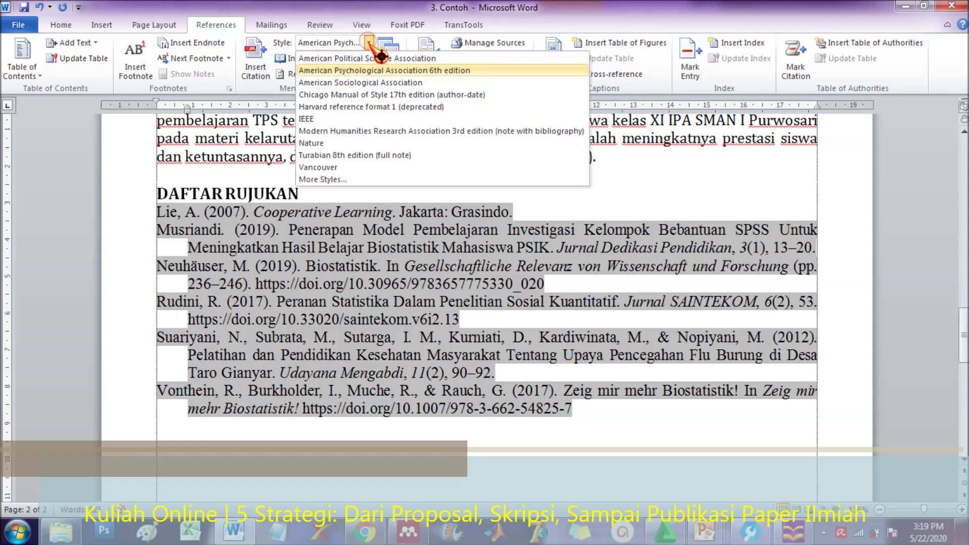
left_click(340, 119)
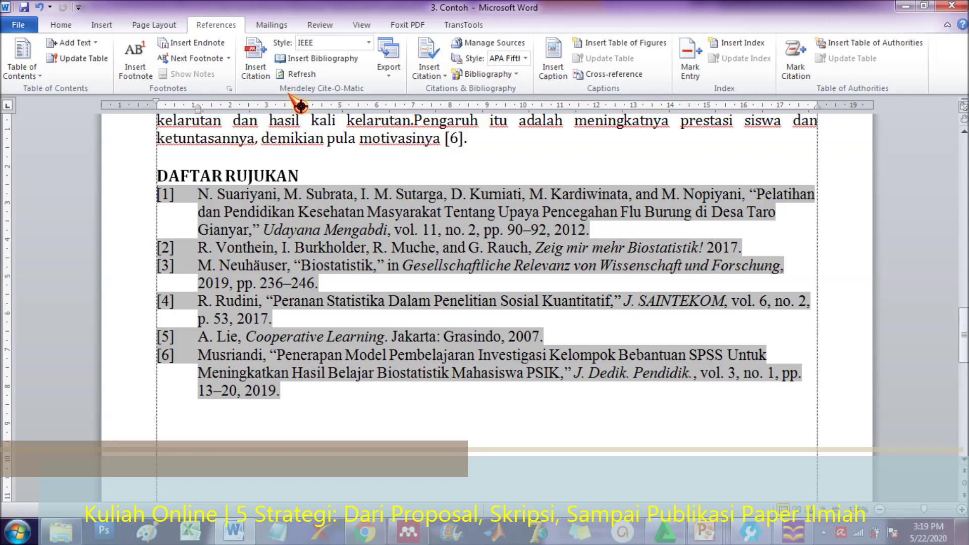
Change the Mendeley citation style to Turabian 8th edition (full note) and review the in-text citations and the reference list
left_click(369, 43)
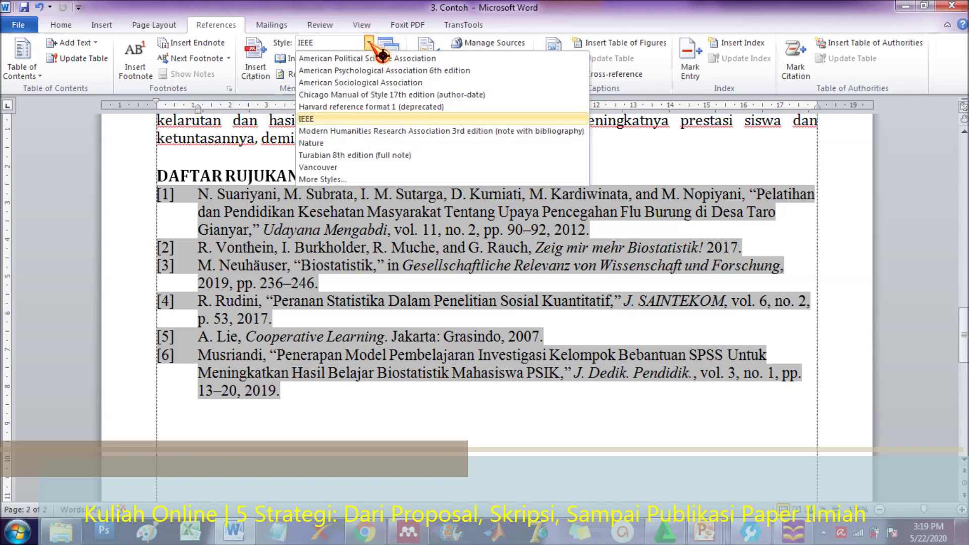
left_click(358, 156)
scroll(341, 302, "down", 3)
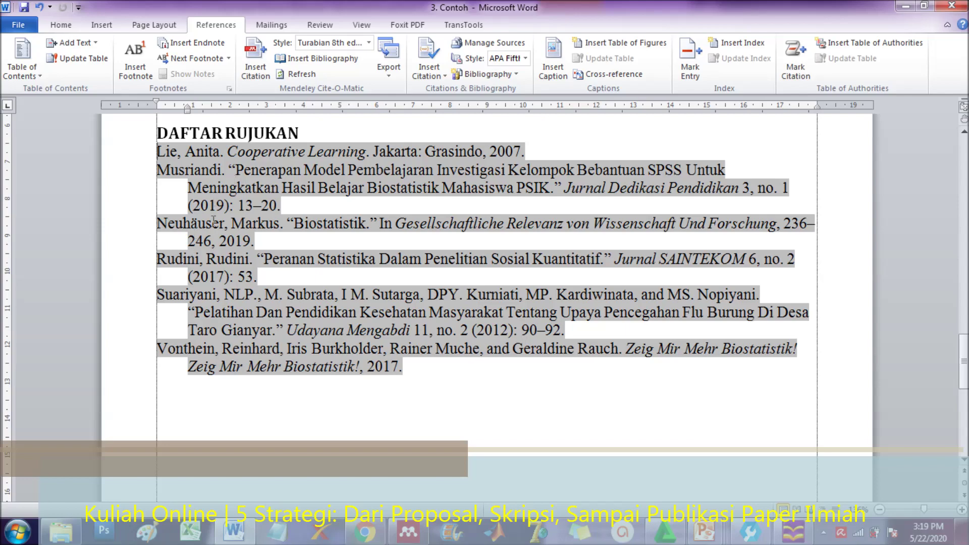
scroll(334, 269, "up", 3)
scroll(306, 318, "up", 2)
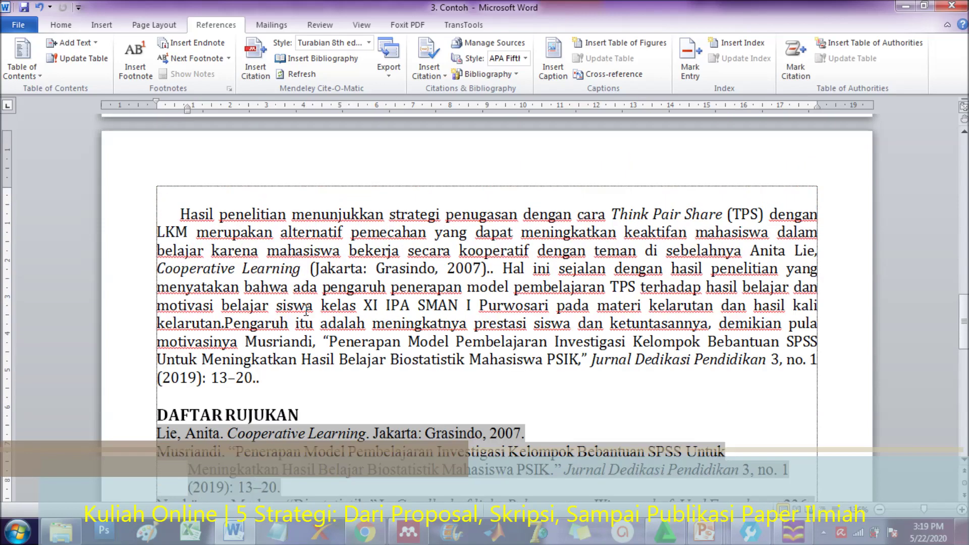
scroll(308, 313, "down", 3)
scroll(310, 305, "up", 3)
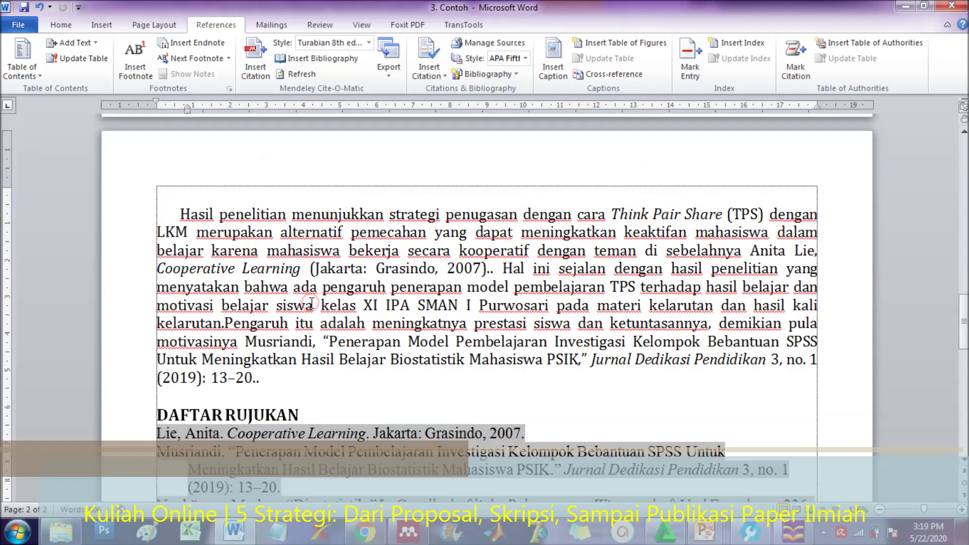
left_click(369, 273)
scroll(368, 272, "up", 12)
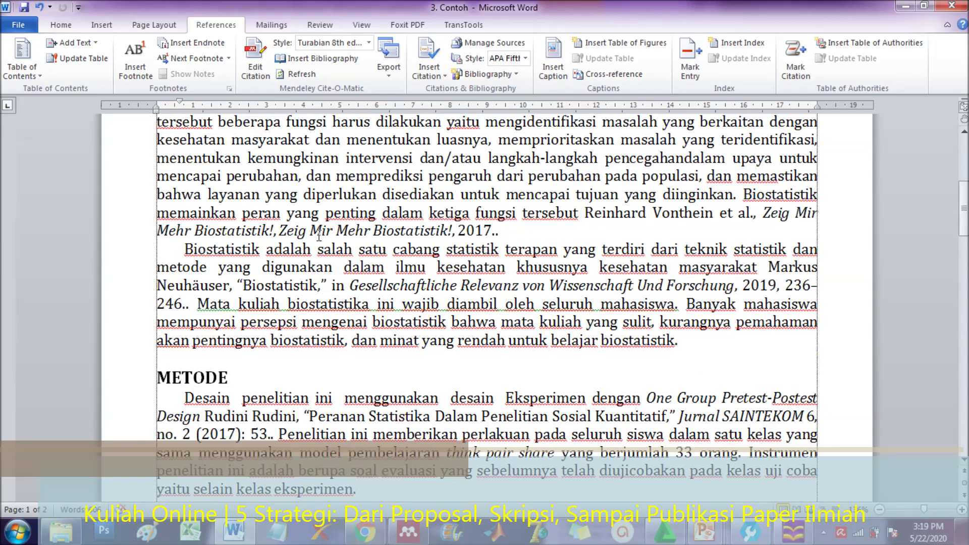
left_click(318, 235)
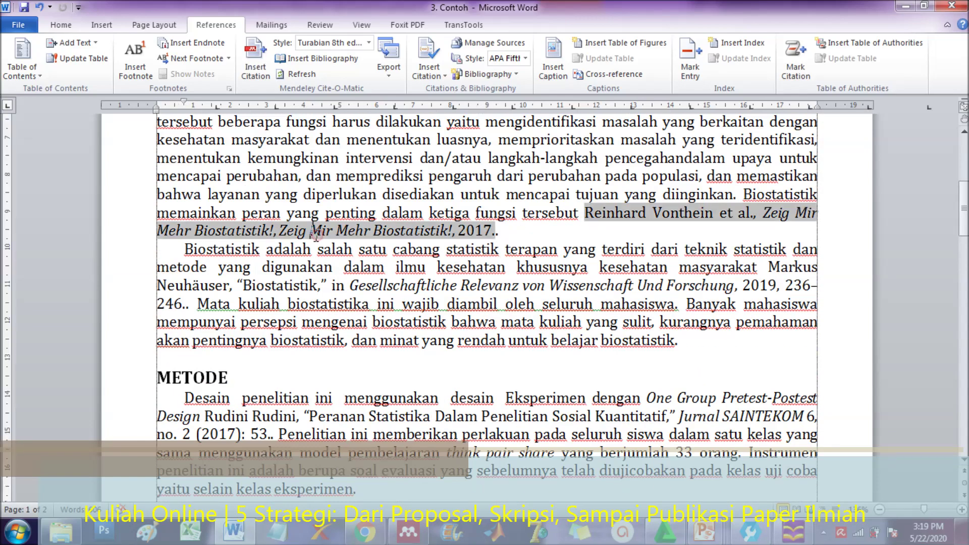
Set the Mendeley citation style back to American Psychological Association 6th edition
left_click(369, 42)
left_click(363, 70)
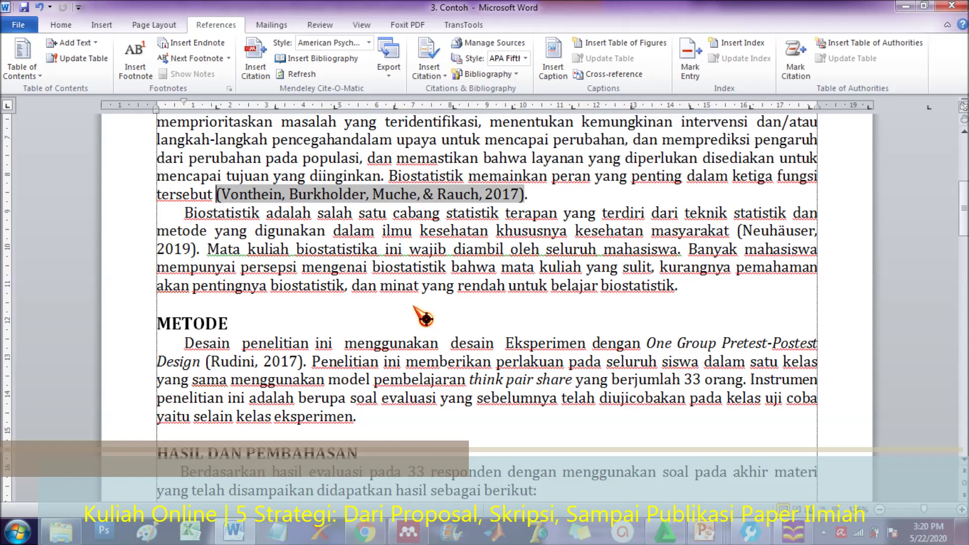
left_click(696, 289)
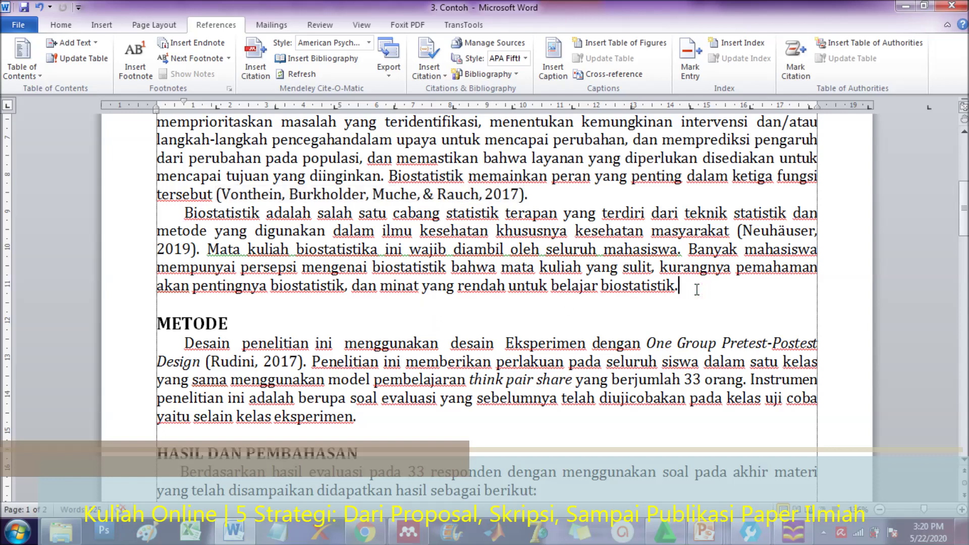
left_click(458, 197)
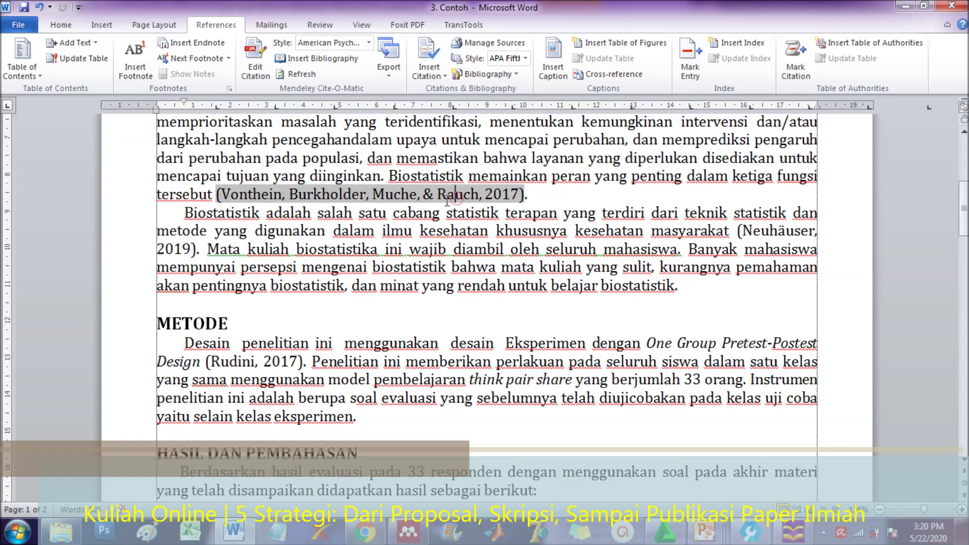
left_click(333, 45)
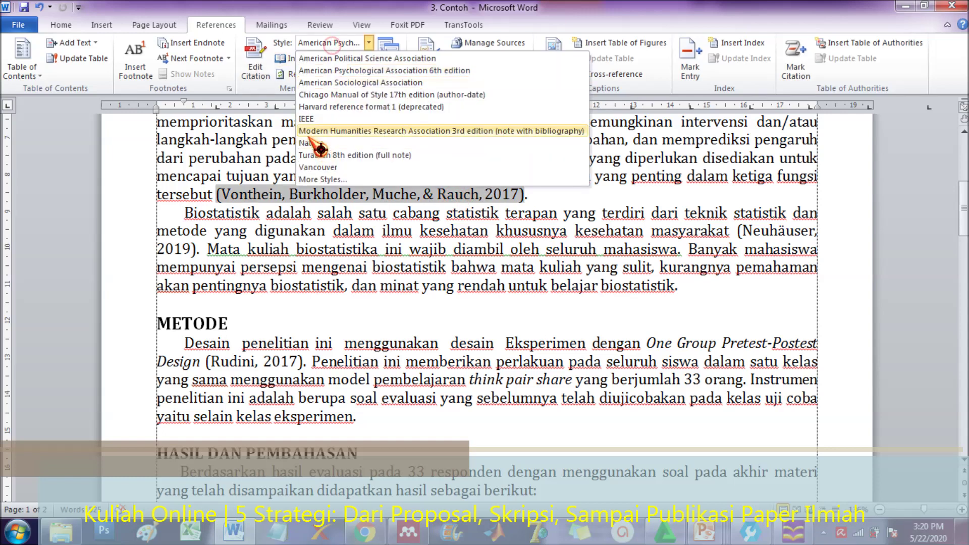
left_click(365, 71)
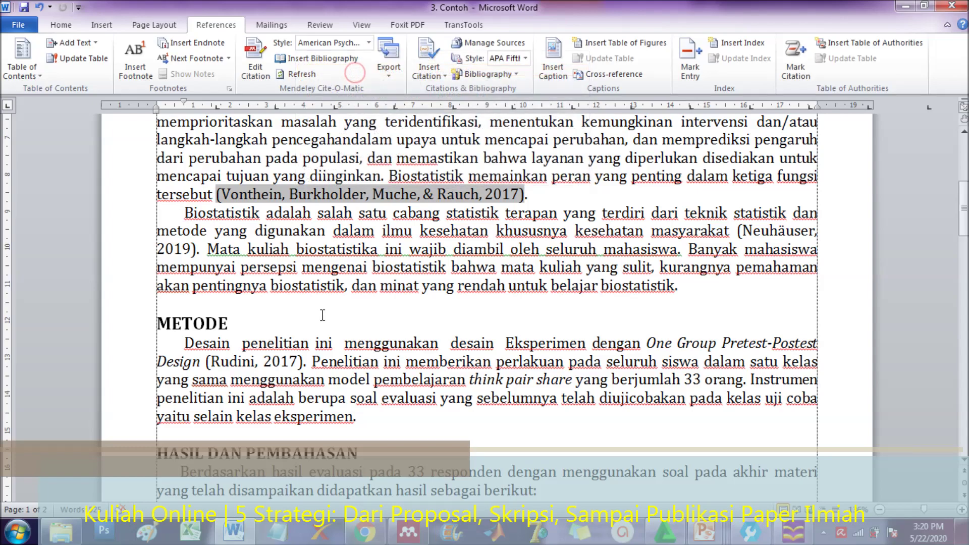
Justify all the APA-formatted reference entries under the DAFTAR RUJUKAN heading
scroll(323, 301, "down", 20)
scroll(370, 271, "up", 1)
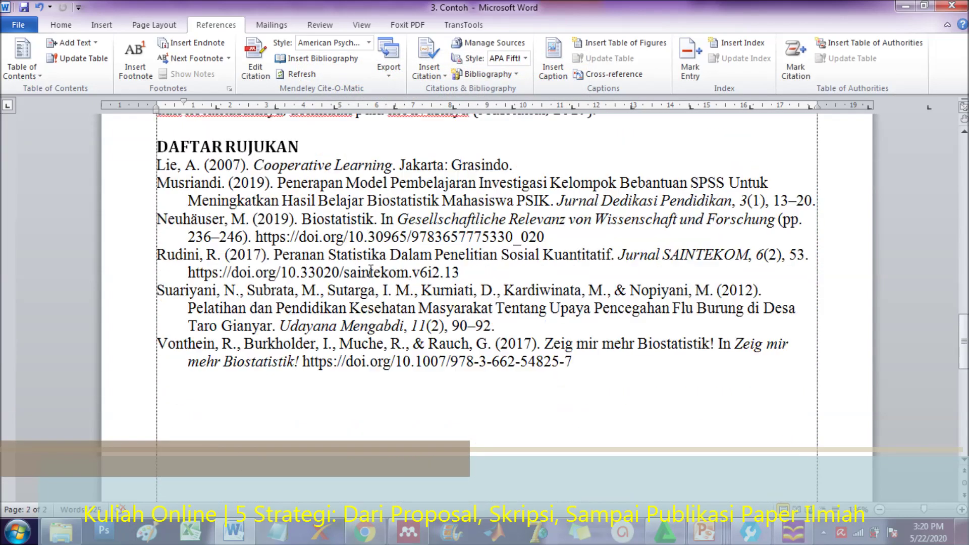
left_click_drag(158, 164, 612, 381)
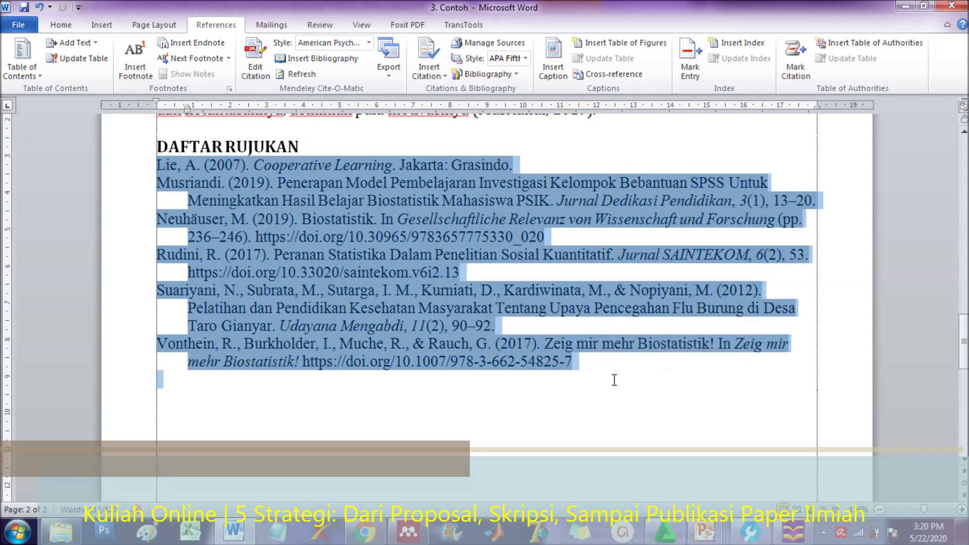
key("ctrl+j")
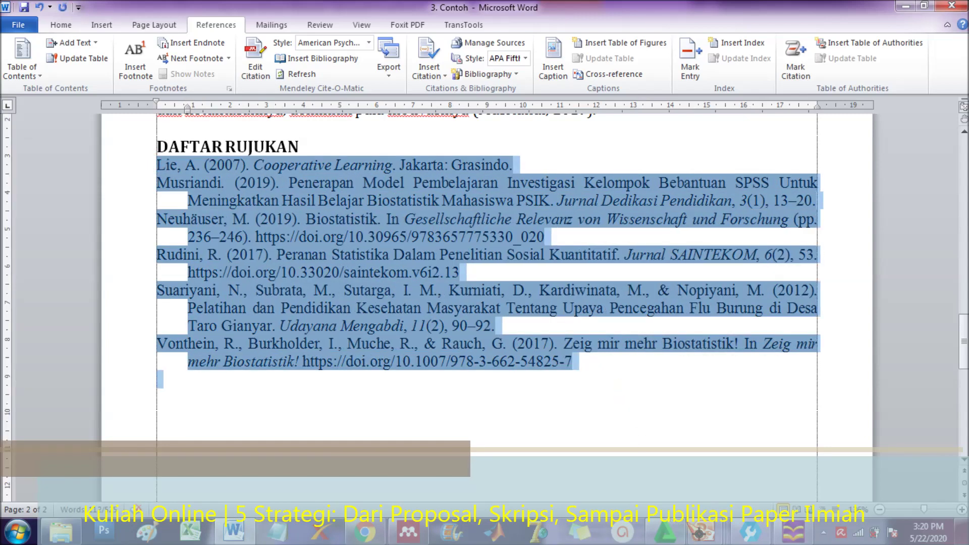
Switch to the PowerPoint presentation "3. Cara Cepat Menulis Referensi" and start the slide show from the Daftar Pustaka slide
mouse_move(707, 532)
left_click(905, 444)
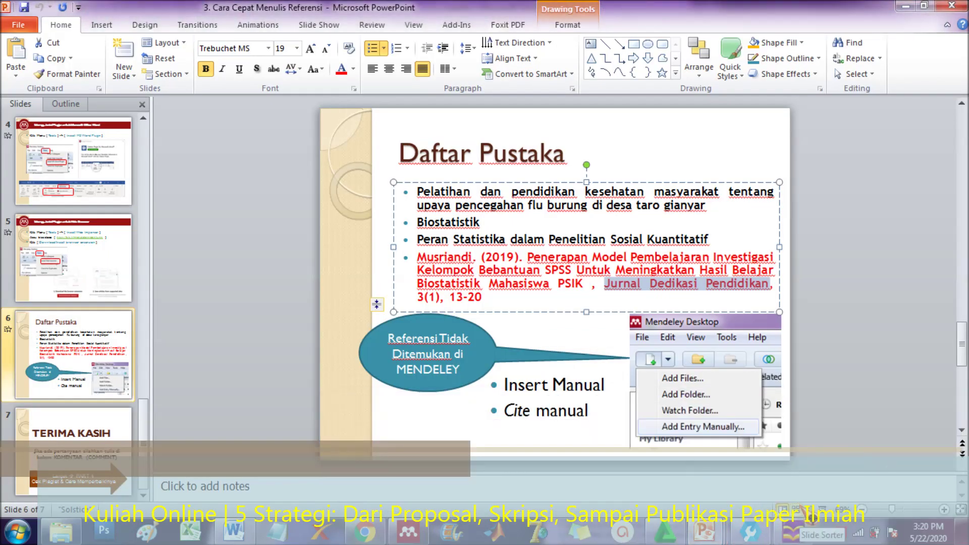
left_click(807, 508)
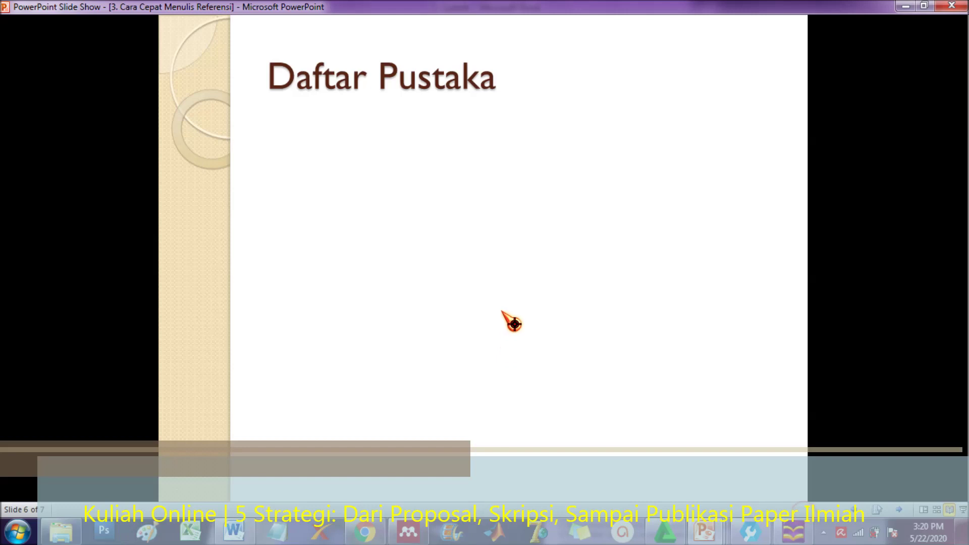